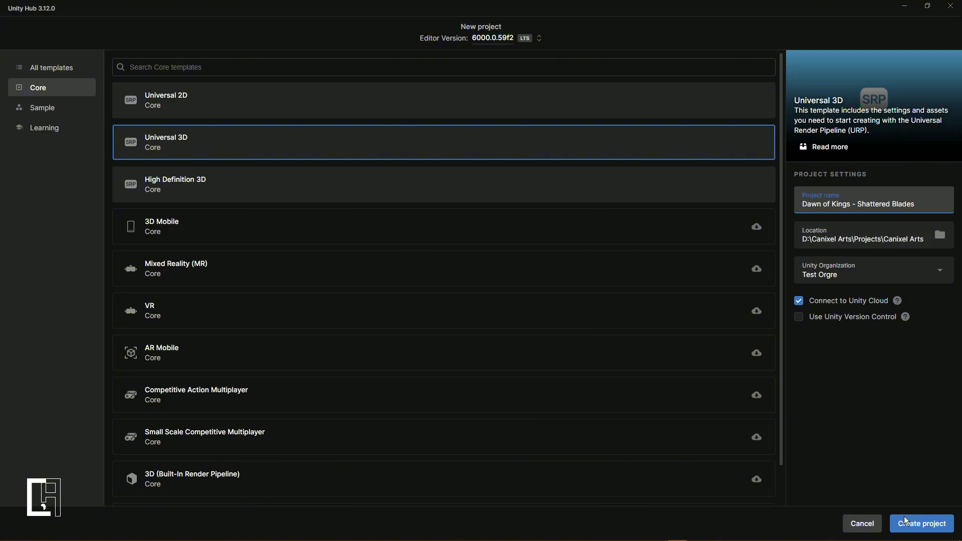
- Create the Universal 3D project "Dawn of Kings - Shattered Blades" with Unity Cloud connected
click(904, 532)
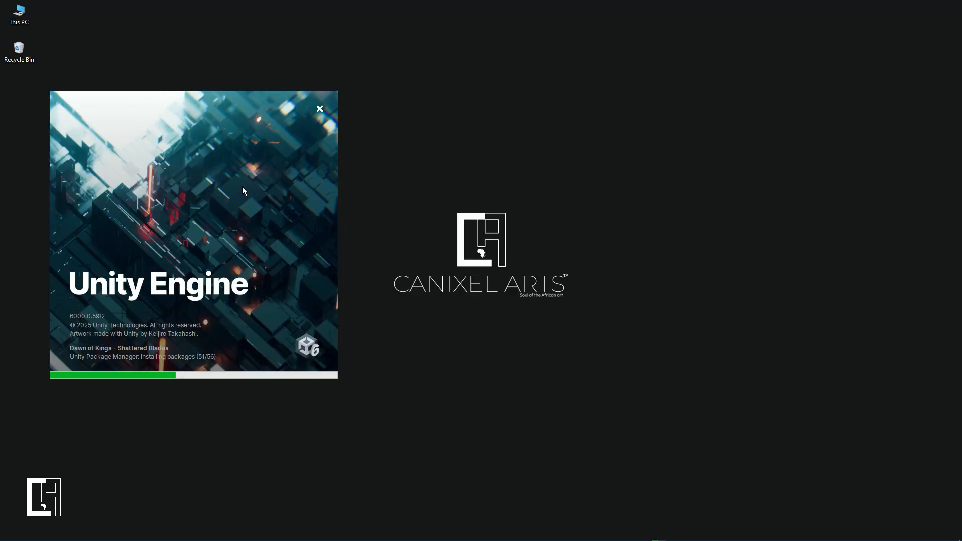
drag(243, 191, 539, 193)
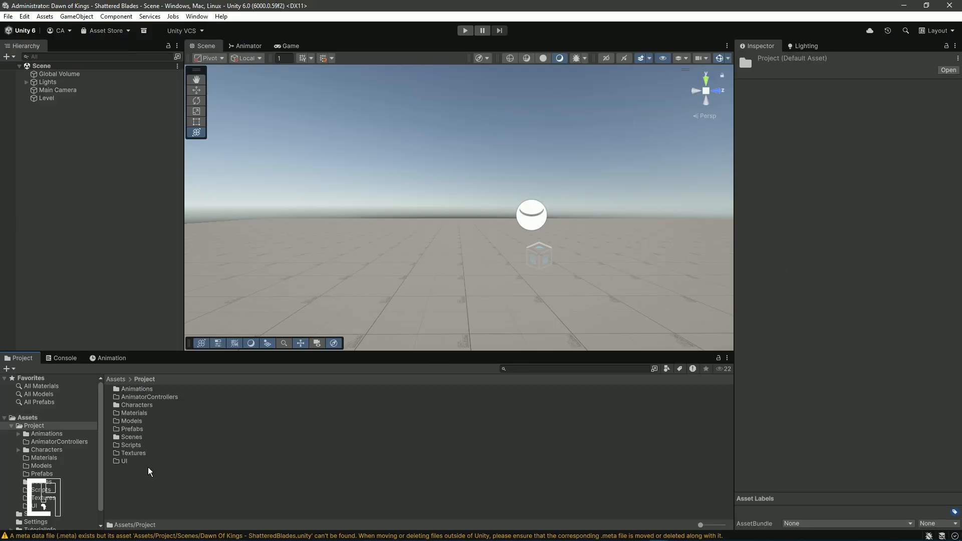
- Look through the subfolders of Assets/Project from AnimatorControllers down to UI
click(155, 397)
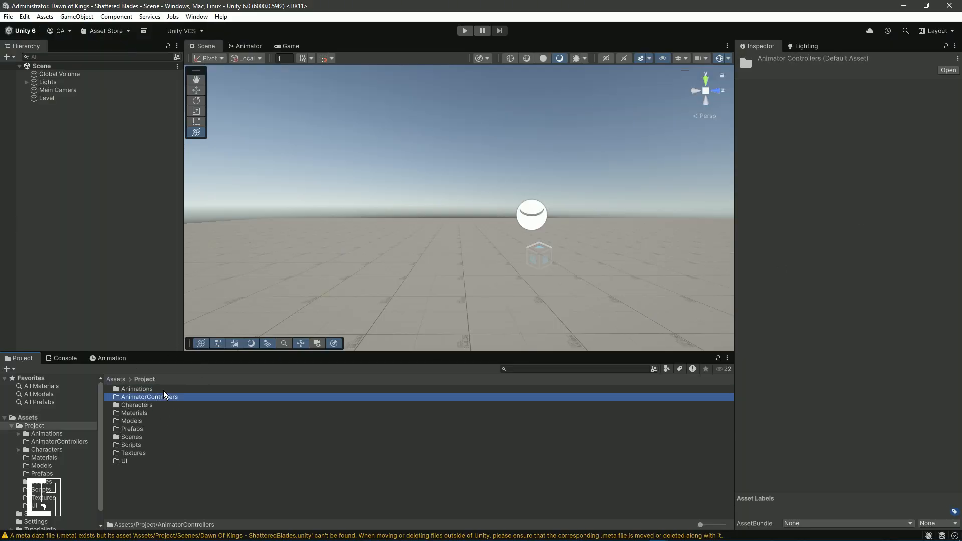
key(Down)
key(Down)
key(Down)
key(Down)
key(Down)
key(Down)
key(Down)
key(Down)
- Save the current scene as Scene.unity in Assets/Project/Scenes, replacing the existing file
click(8, 16)
click(22, 76)
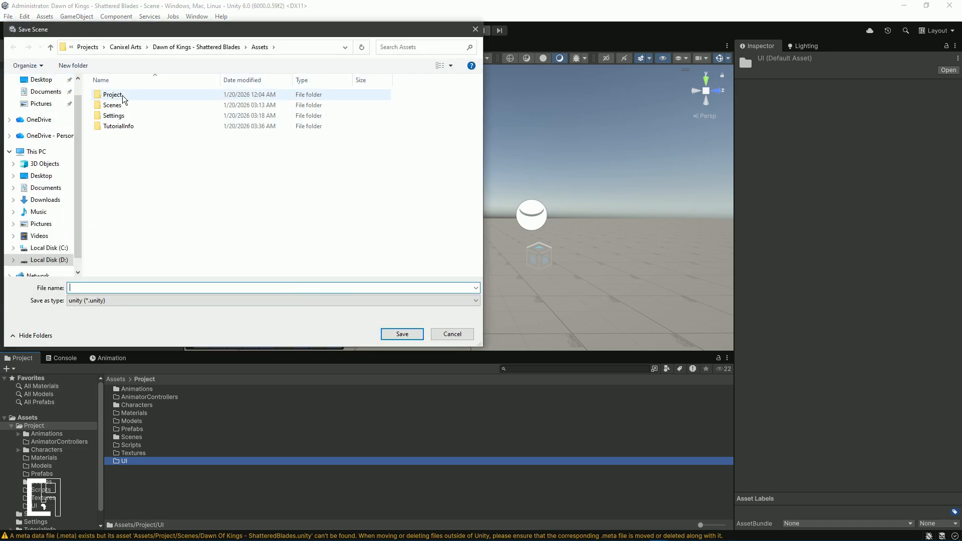
double_click(122, 95)
double_click(121, 165)
double_click(118, 94)
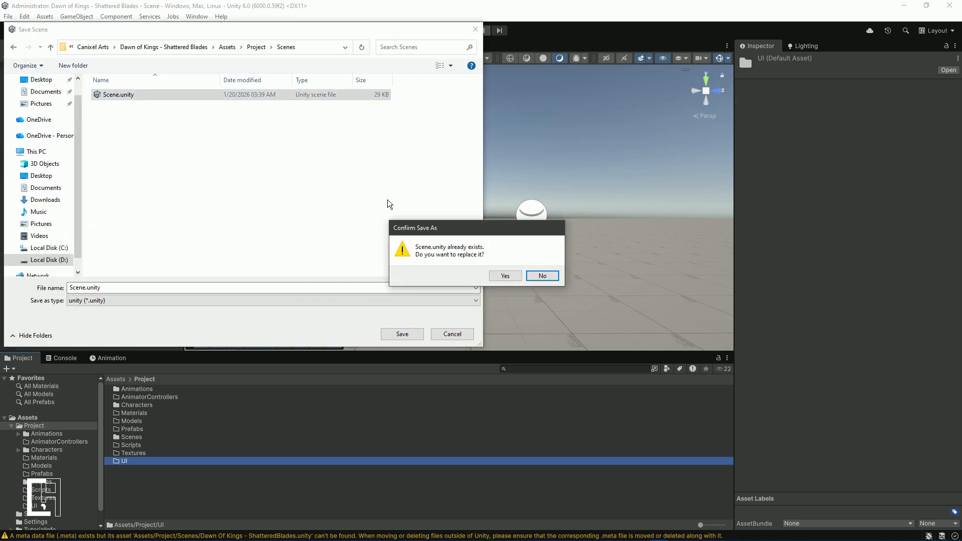
click(512, 276)
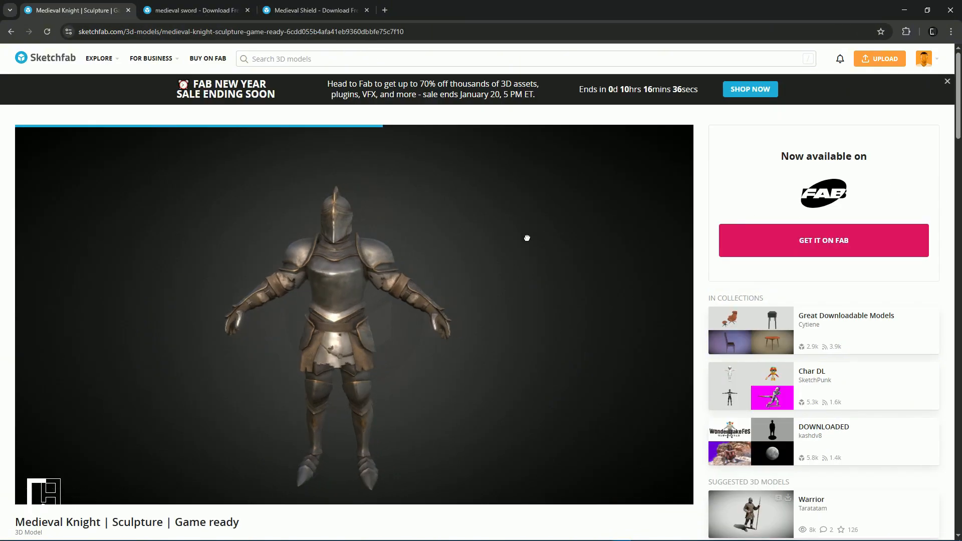
- Inspect the Medieval Knight and the medieval sword models on Sketchfab in full screen from several angles
click(681, 493)
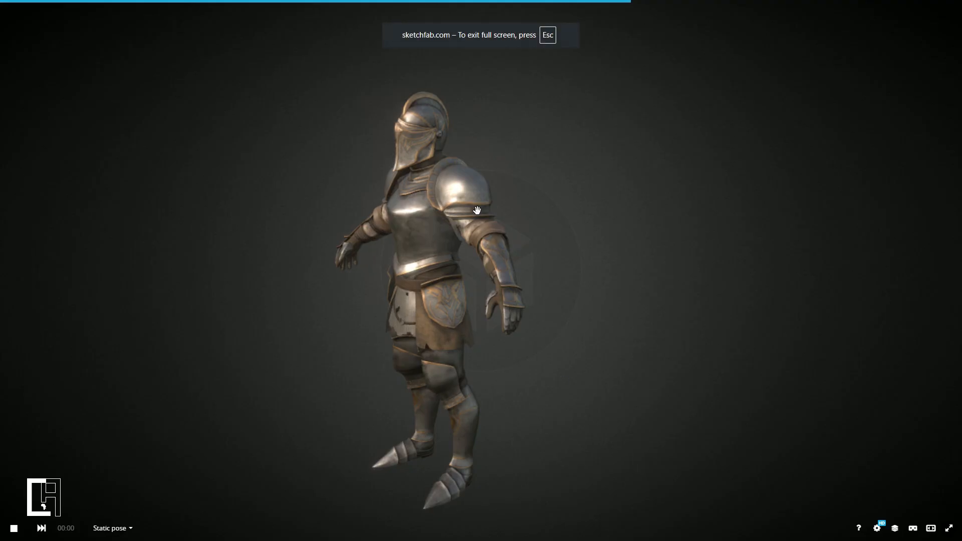
drag(504, 192, 571, 159)
scroll(553, 252, up, 5)
scroll(553, 252, down, 3)
drag(553, 252, 869, 193)
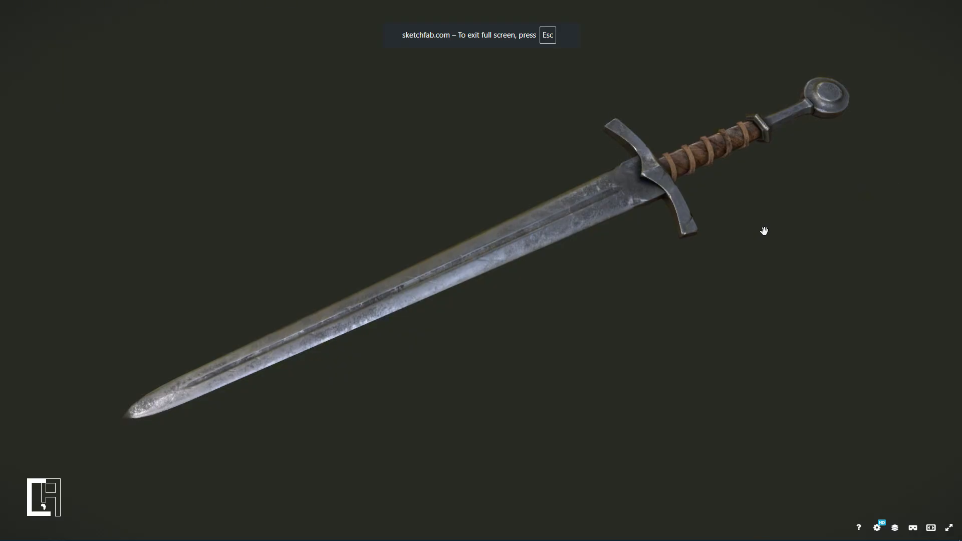
drag(761, 230, 729, 240)
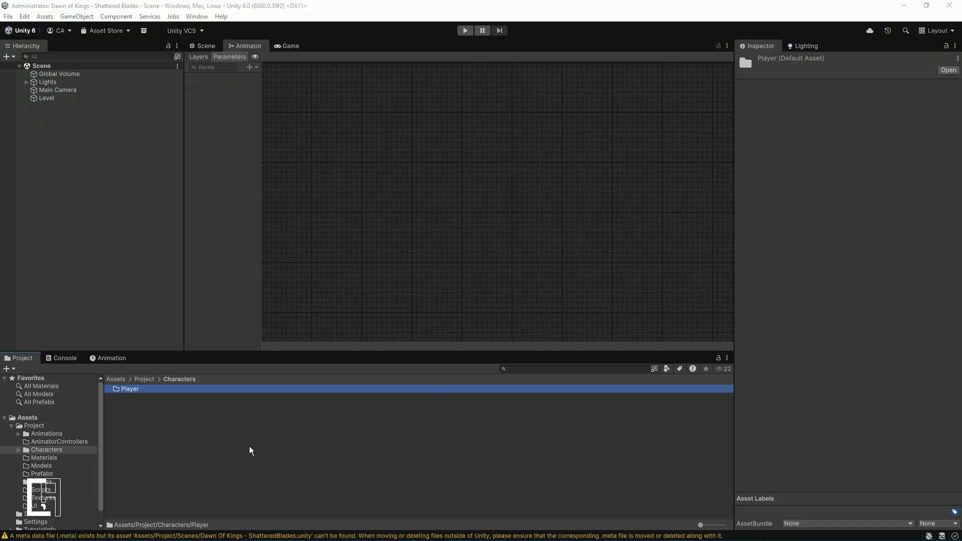
- Copy the downloaded model files into the Unity project's Characters/Player and Models folders, then show the scene and open the Player folder
key(ctrl+a)
key(alt+Up)
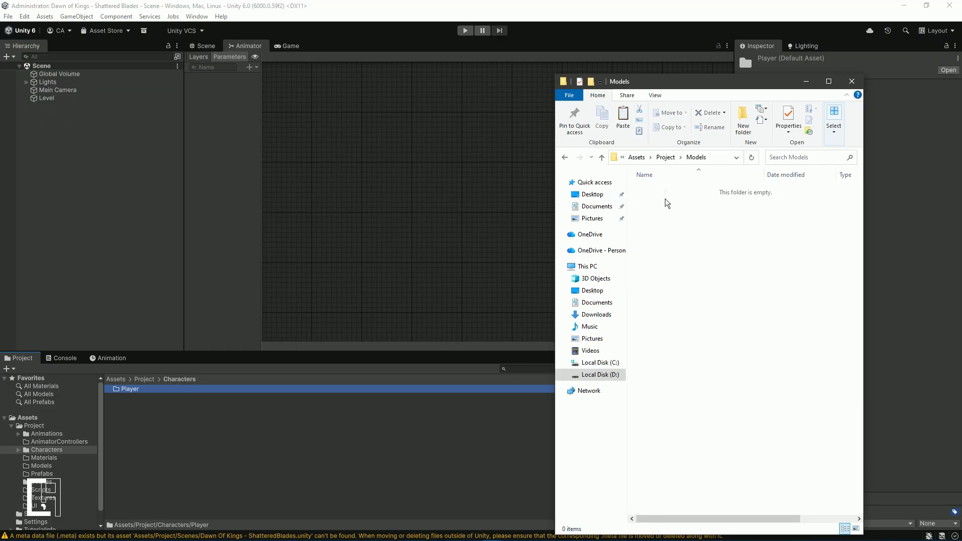
click(426, 443)
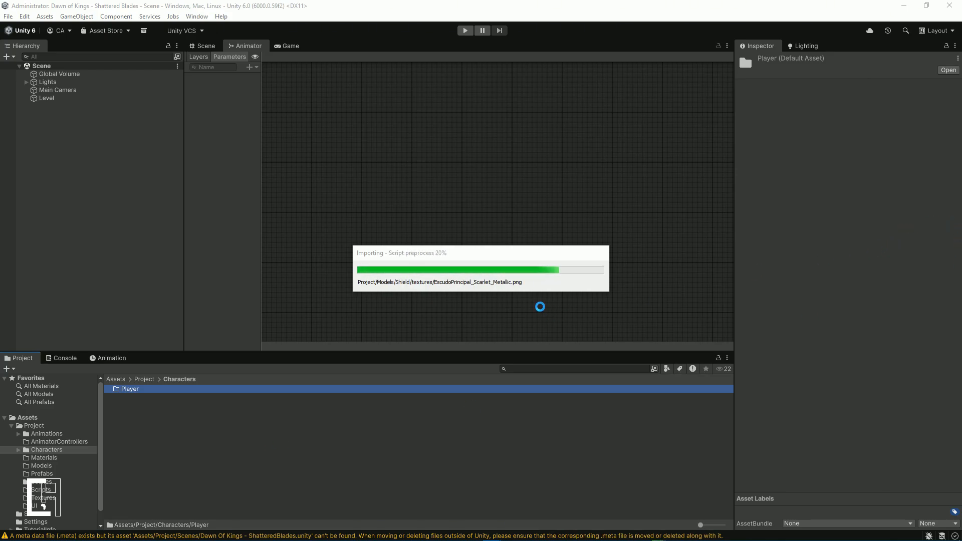
click(157, 155)
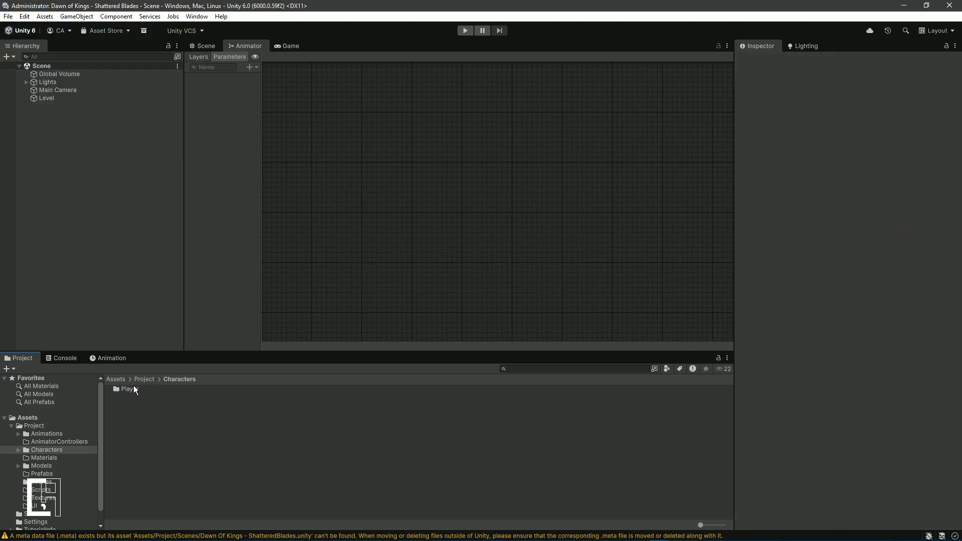
click(202, 45)
double_click(120, 389)
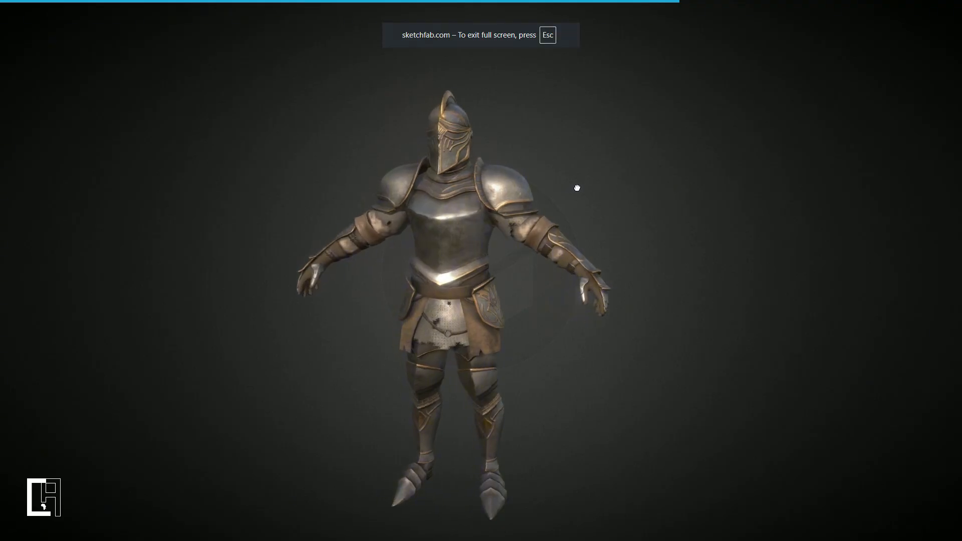
- Examine the knight's armour up close and from different sides on Sketchfab, followed by the sword model
drag(577, 188, 573, 164)
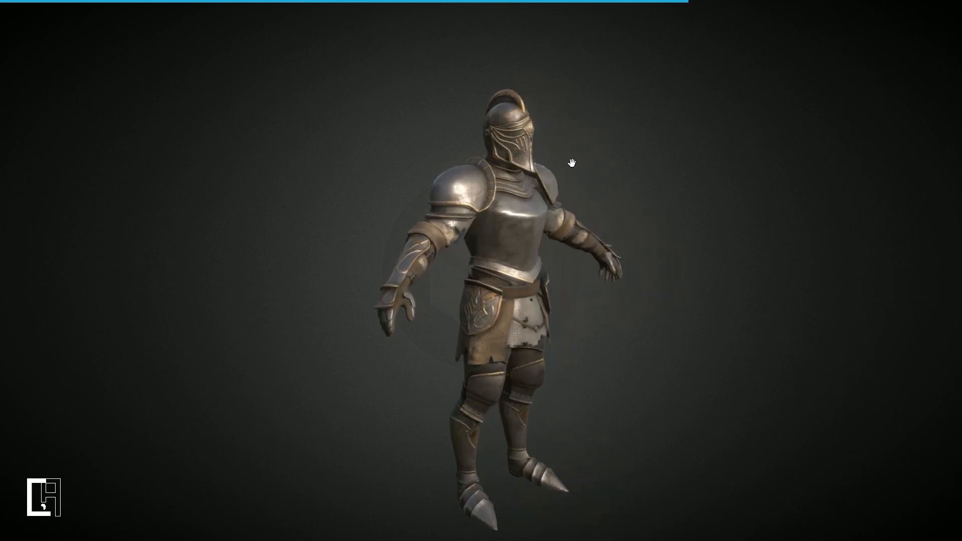
scroll(571, 153, up, 3)
scroll(554, 268, up, 3)
scroll(575, 178, down, 5)
scroll(571, 161, up, 5)
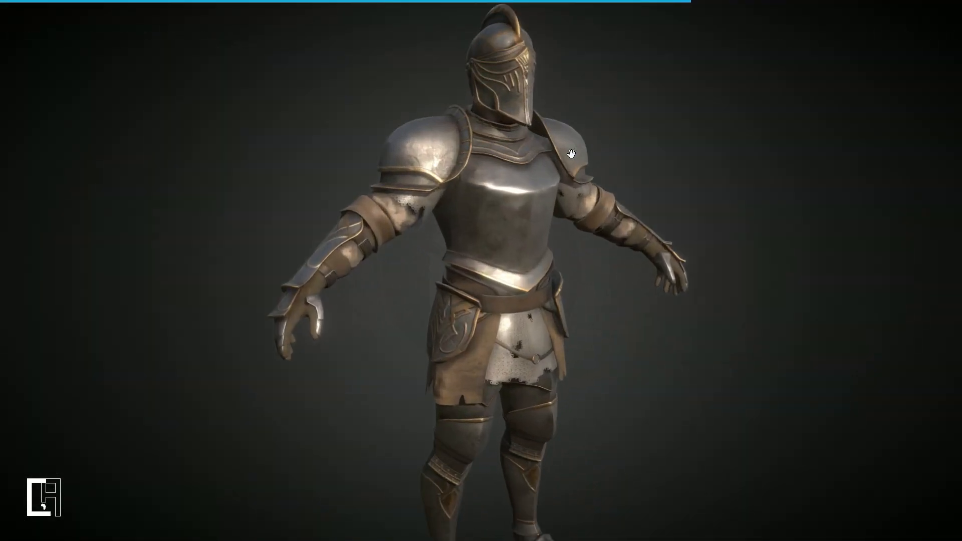
scroll(553, 258, down, 3)
drag(547, 247, 395, 245)
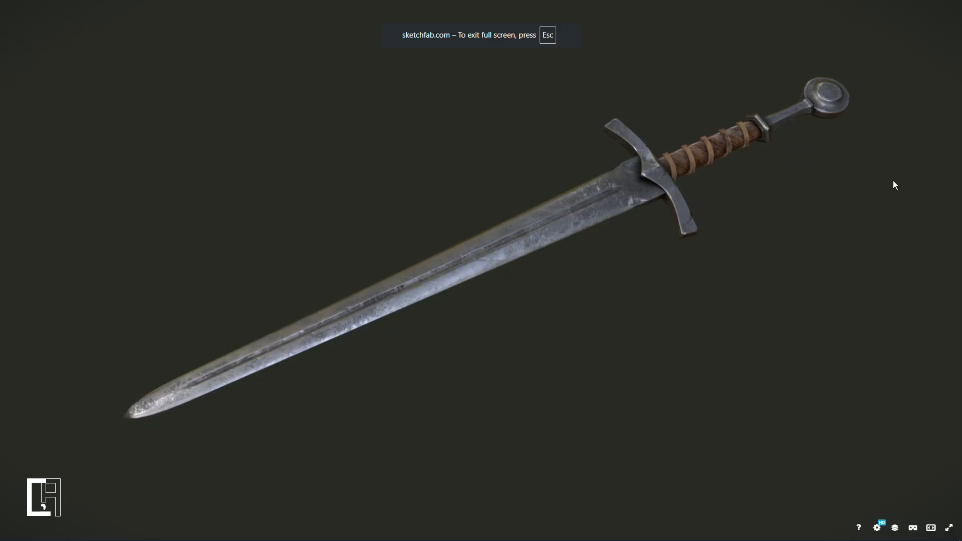
drag(689, 225, 737, 245)
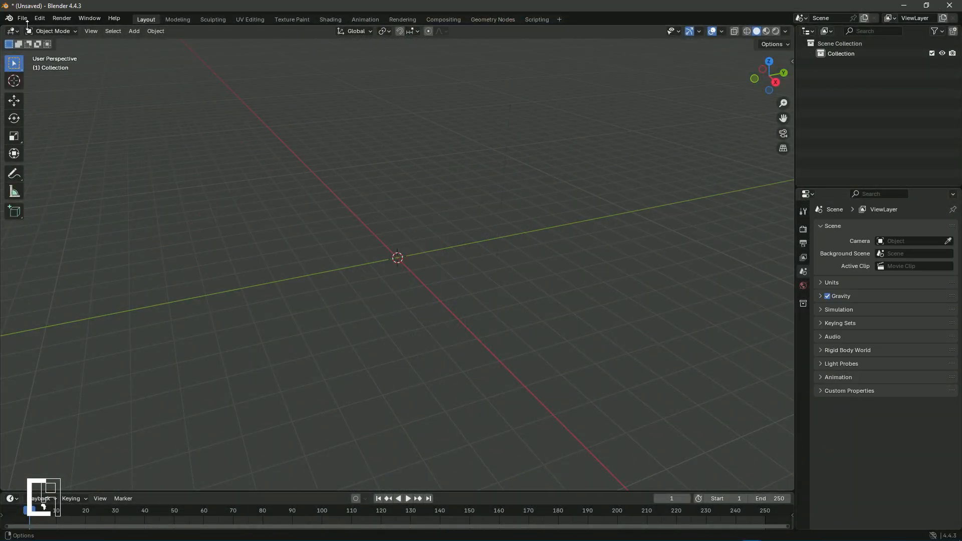
- Switch to Blender and import the knight's FBX model into the empty scene
click(22, 18)
mouse_move(60, 161)
click(148, 250)
key(Escape)
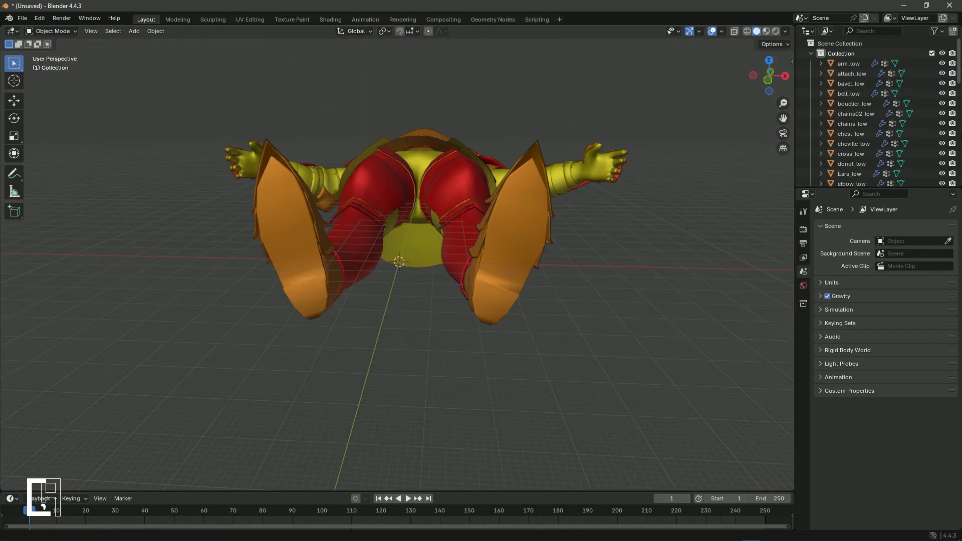
- Export the knight as FBX to the pasted folder path, over the existing file
click(22, 18)
mouse_move(103, 164)
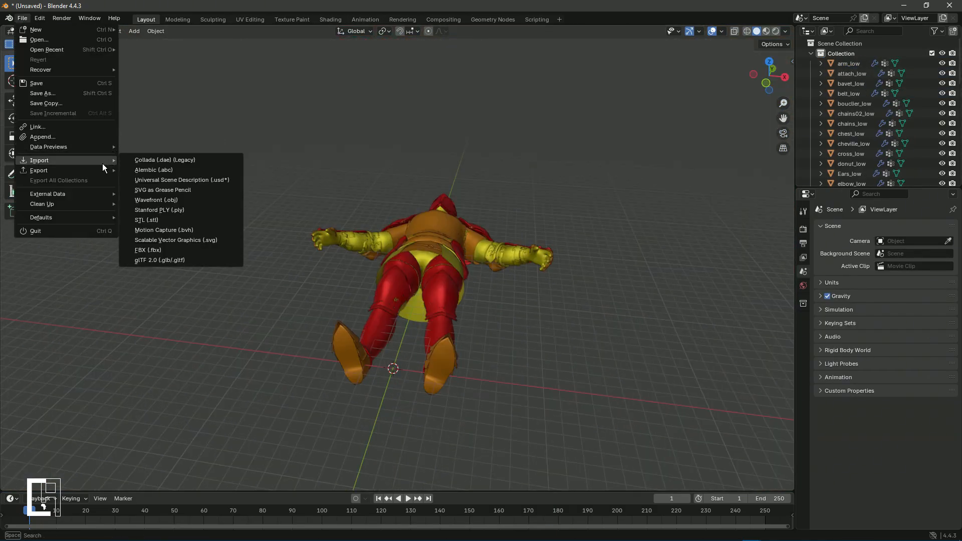
click(154, 259)
click(530, 142)
key(ctrl+v)
key(Return)
double_click(411, 167)
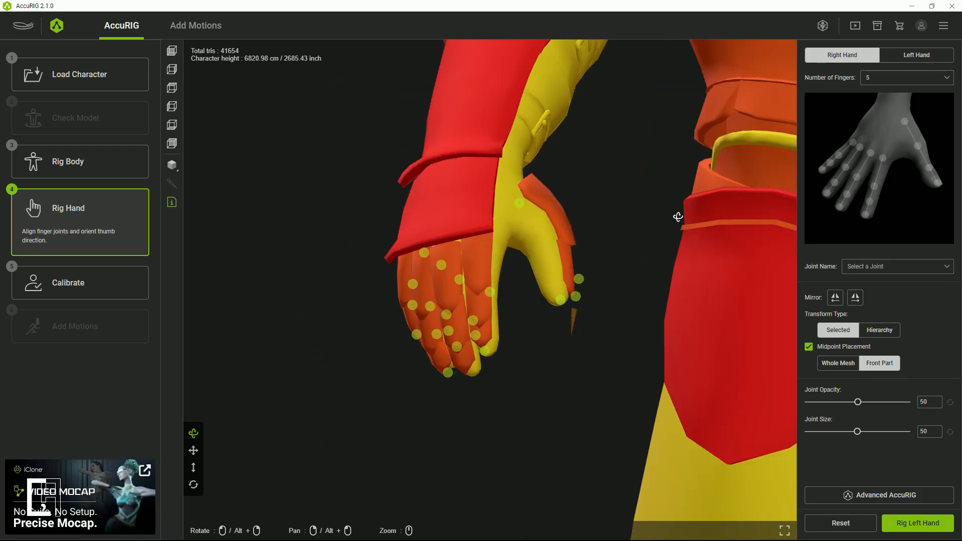
- Align the thumb and finger joints with the knight's right hand in AccuRIG and proceed to rigging the left hand
drag(678, 217, 678, 188)
click(583, 294)
click(525, 191)
drag(583, 295, 536, 224)
drag(487, 355, 460, 326)
click(459, 326)
click(510, 234)
drag(510, 280, 322, 308)
click(483, 226)
drag(551, 255, 456, 322)
click(455, 322)
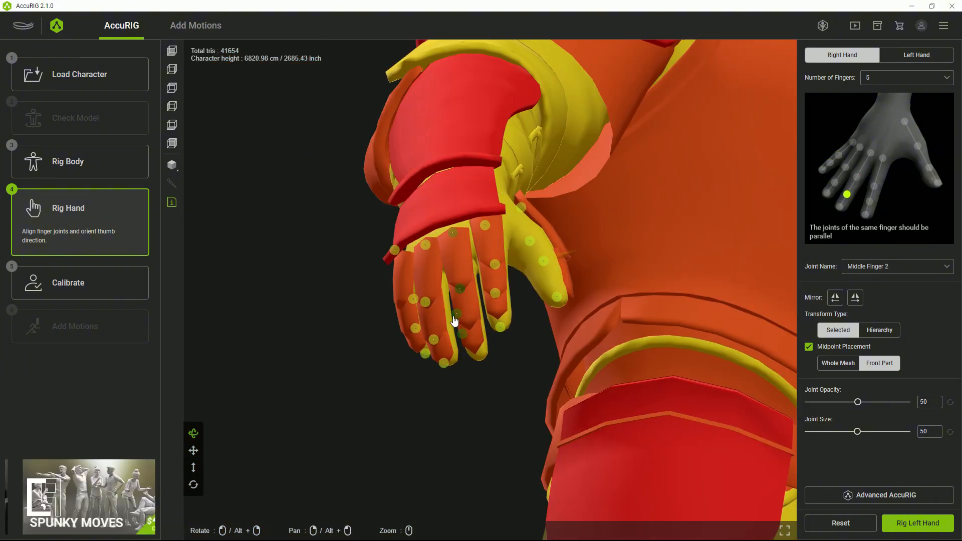
click(472, 290)
drag(472, 290, 541, 237)
click(916, 523)
drag(540, 280, 590, 415)
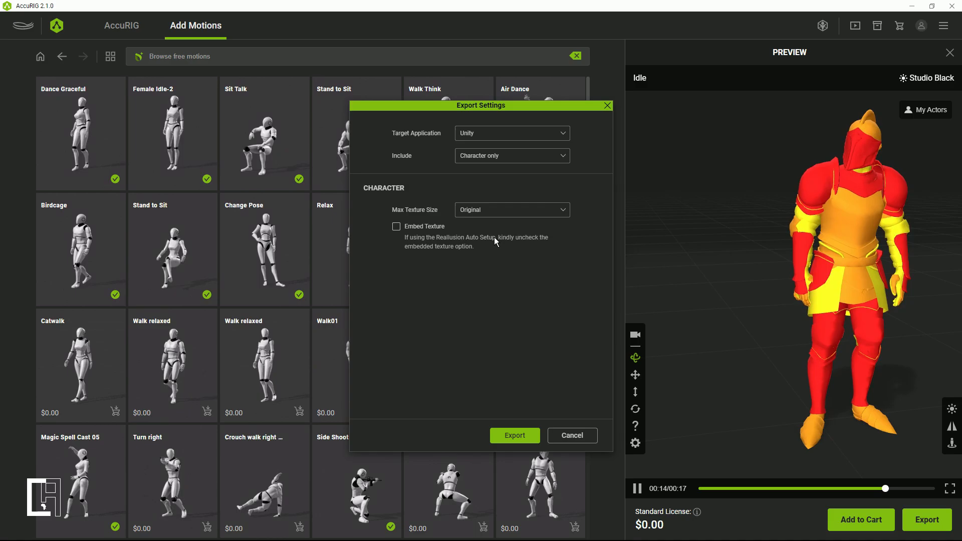
- Export the rigged character only, for Unity with original texture size, over Shattered Knight.fbx in its source folder
click(514, 435)
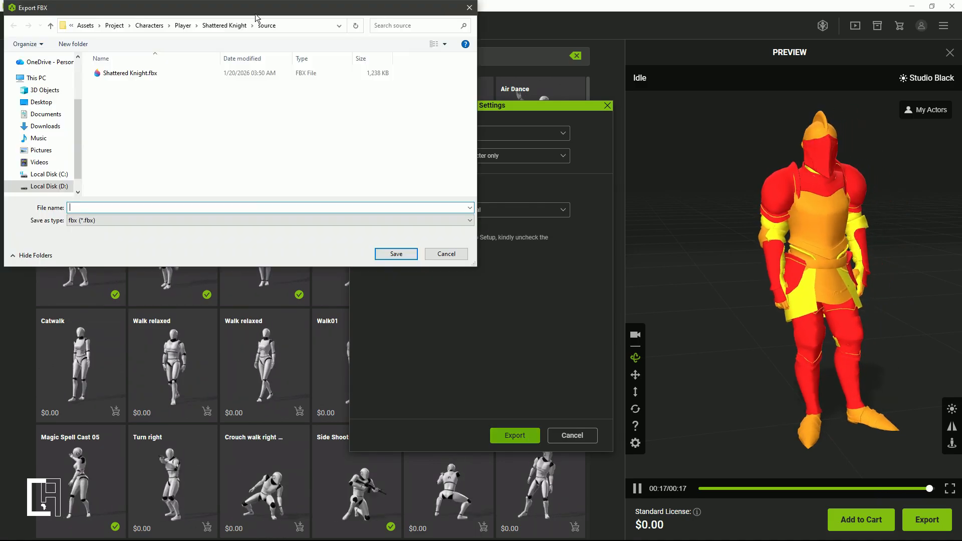
double_click(131, 74)
click(510, 277)
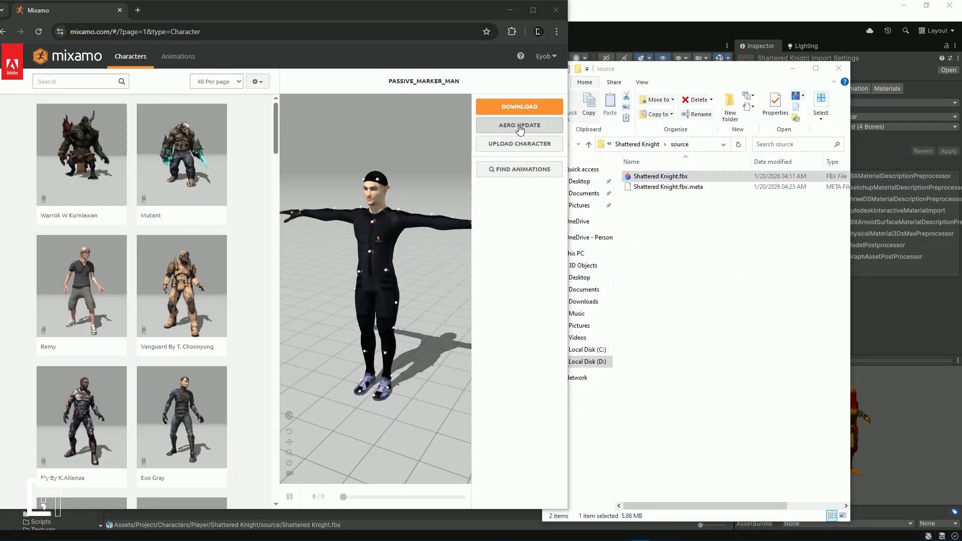
- Upload Shattered Knight.fbx to Mixamo as a character and download it as FBX for Unity in T-pose
click(519, 144)
drag(662, 179, 266, 304)
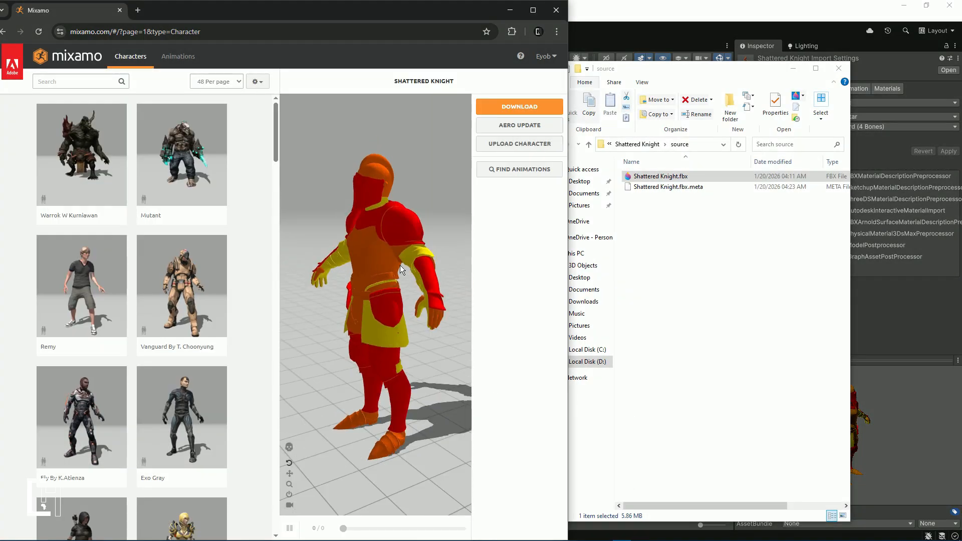
click(519, 106)
click(193, 149)
click(145, 186)
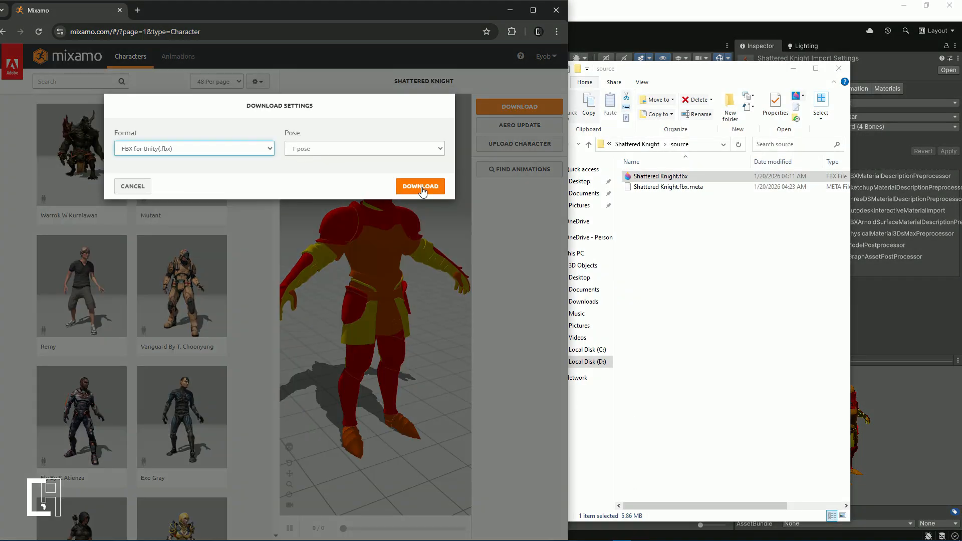
click(420, 186)
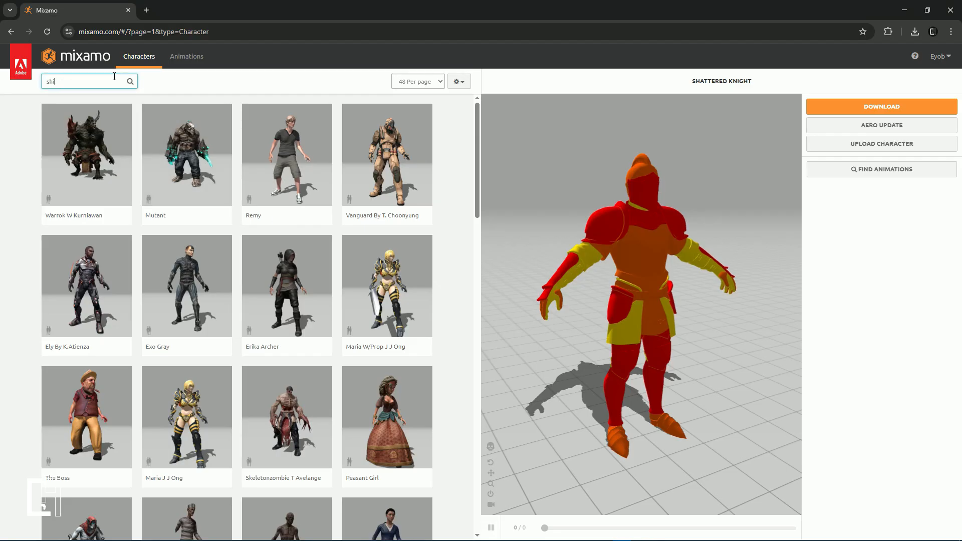
- Search the Mixamo animations for "shield" and apply Sword And Shield Idle to the knight
text(shield)
key(Return)
click(186, 56)
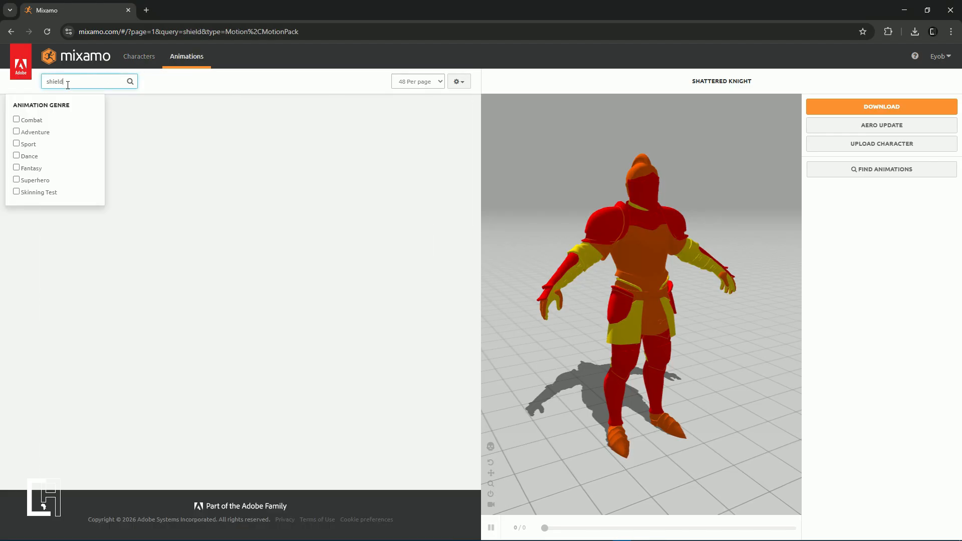
scroll(451, 288, down, 6)
click(387, 190)
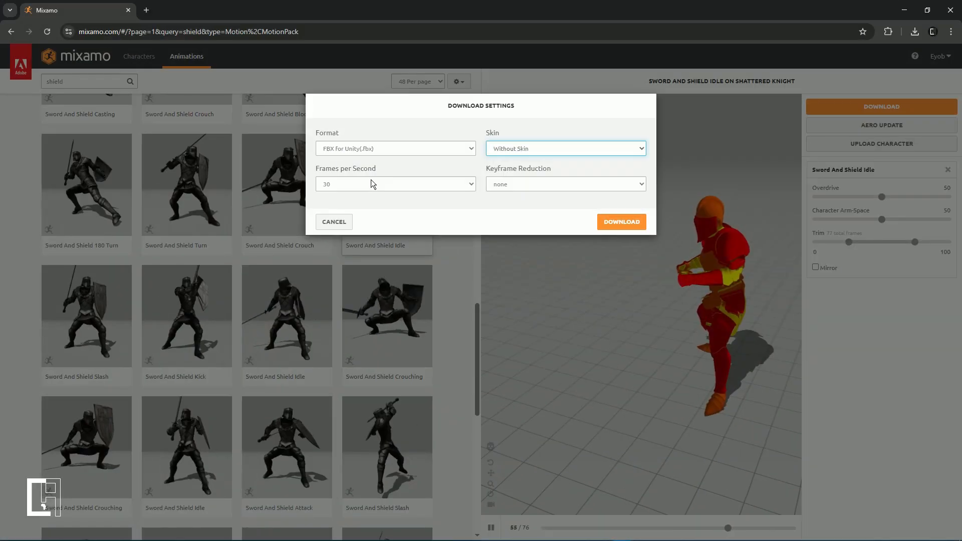
- Download the idle animation as FBX for Unity without skin, at 60 frames per second with uniform keyframe reduction
click(396, 184)
click(339, 206)
click(515, 184)
click(586, 209)
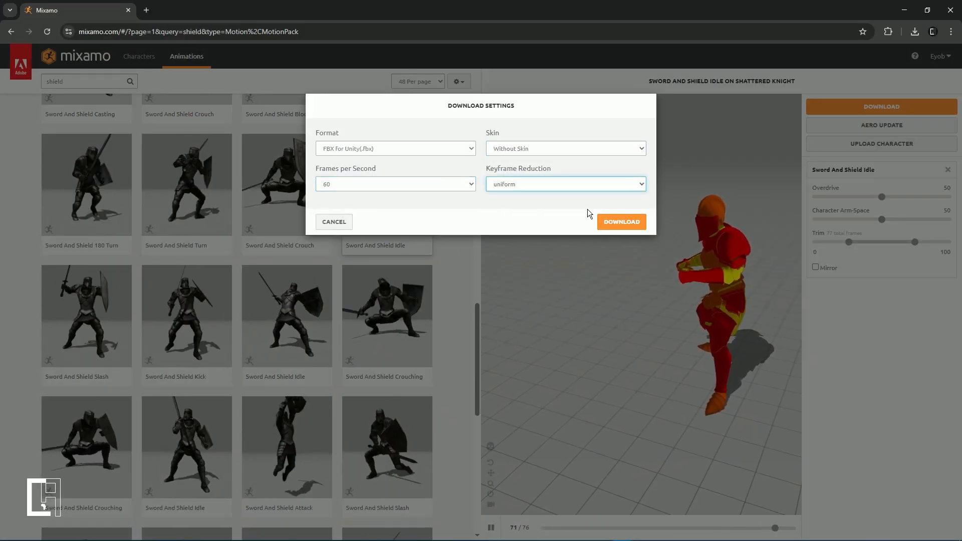
click(625, 221)
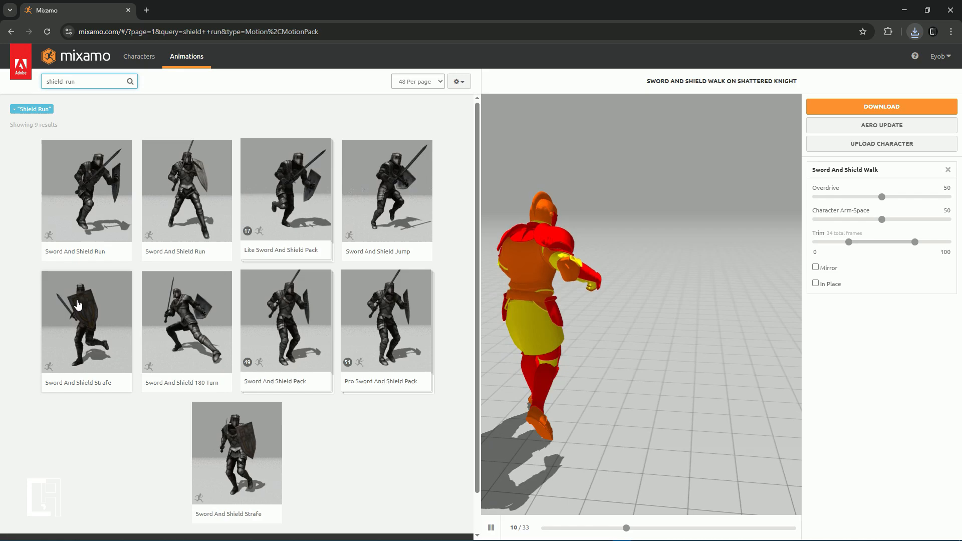
- Apply the first Sword And Shield Run animation from the "shield run" results to the knight and download it
click(61, 212)
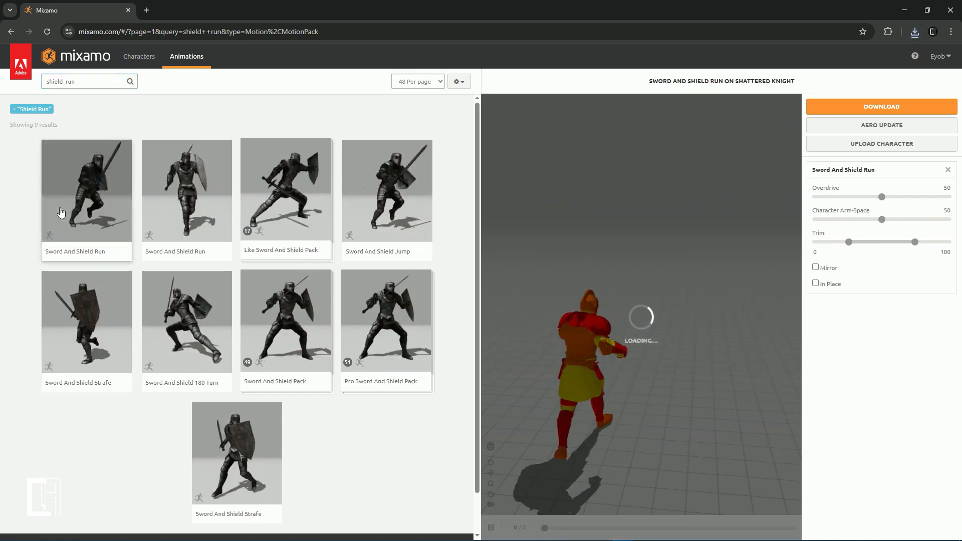
click(881, 106)
click(622, 219)
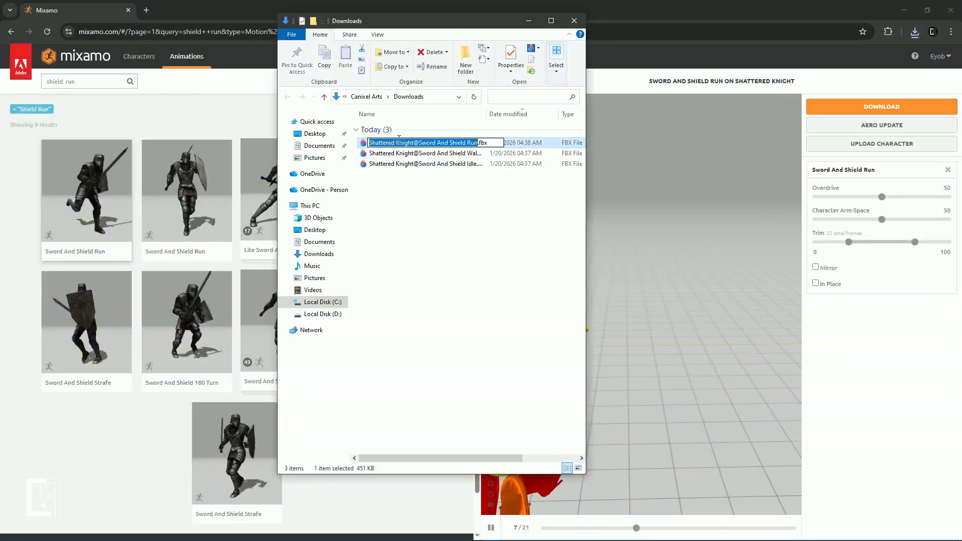
- Rename the three downloaded run, walk and idle animation files to Shield Run, Shield Walk and Shield Idle
text(Shield Run.fbx)
key(Return)
text(Shield Run)
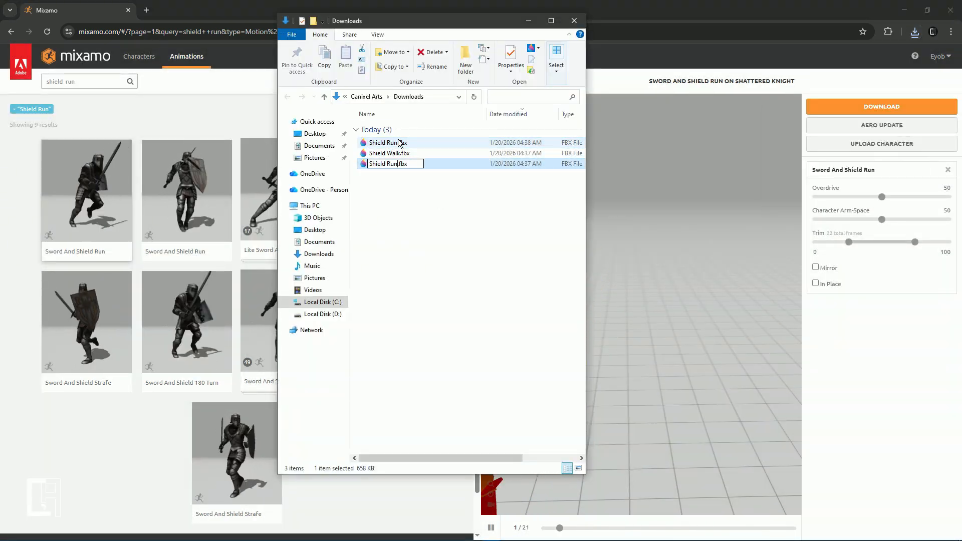
key(BackSpace)
key(BackSpace)
key(BackSpace)
text(Idle)
- Prefix the three downloaded file names with "Sword &", giving Sword & Shield Idle, Sword & Shield Walk and Sword & Shield Run
key(Home)
text(Sword &)
key(shift+Tab)
key(Home)
text(Sword &)
key(shift+Tab)
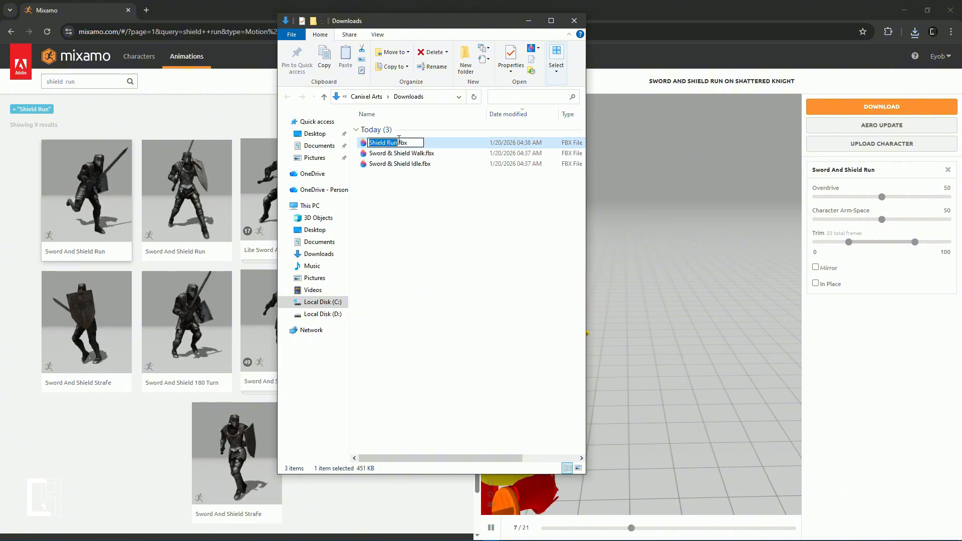
key(Return)
- Select the three animation files in Downloads and create a folder named Player inside the Unity project's Animations folder
key(ctrl+a)
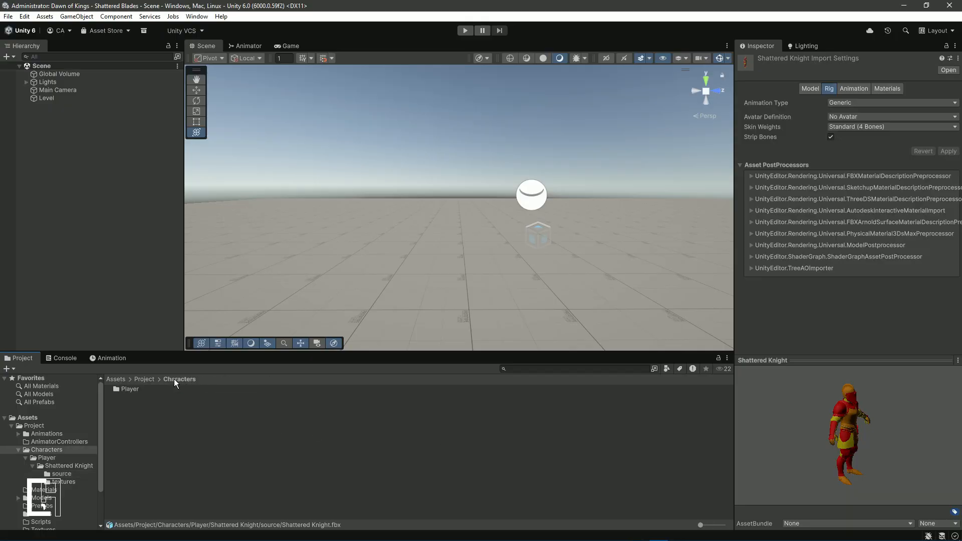
click(144, 379)
right_click(143, 391)
click(249, 140)
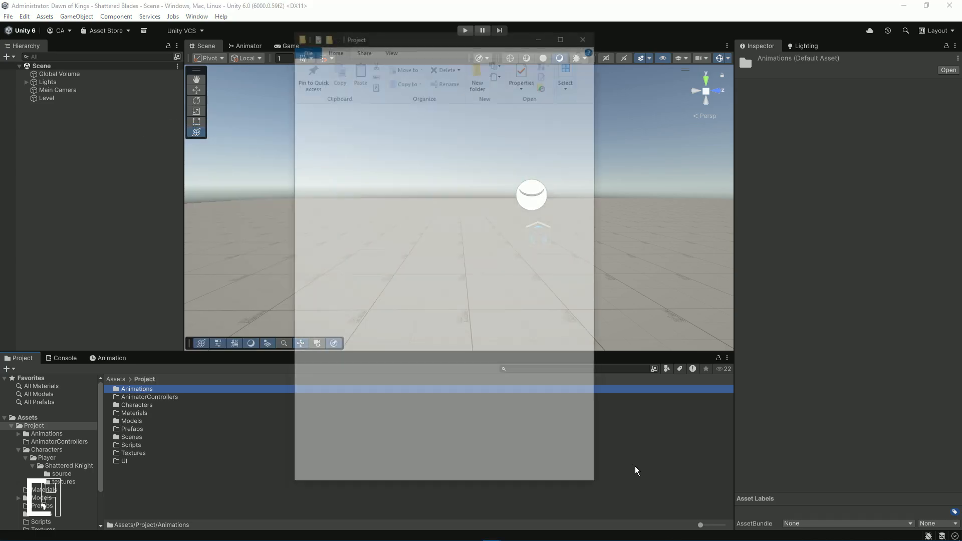
key(ctrl+shift+n)
text(PLayer)
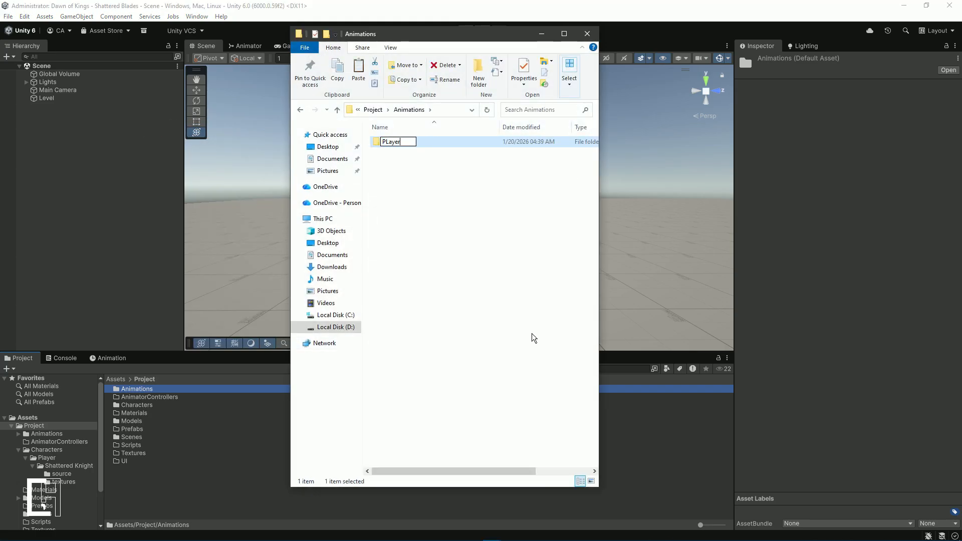
key(Return)
key(Return)
key(BackSpace)
key(F2)
key(Left)
key(Left)
key(Return)
key(Return)
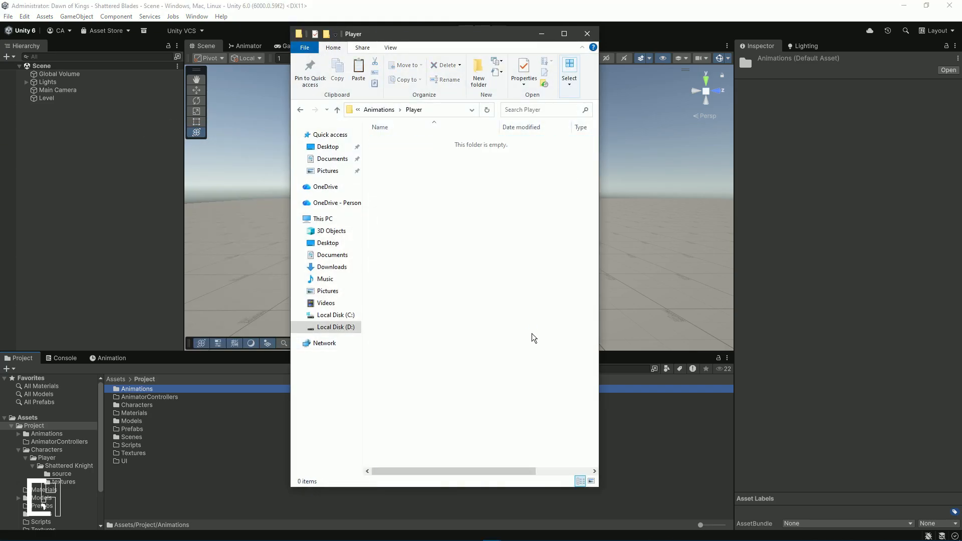
- Paste the three animation files into the new Player folder and review their import settings in Unity
key(ctrl+v)
click(172, 489)
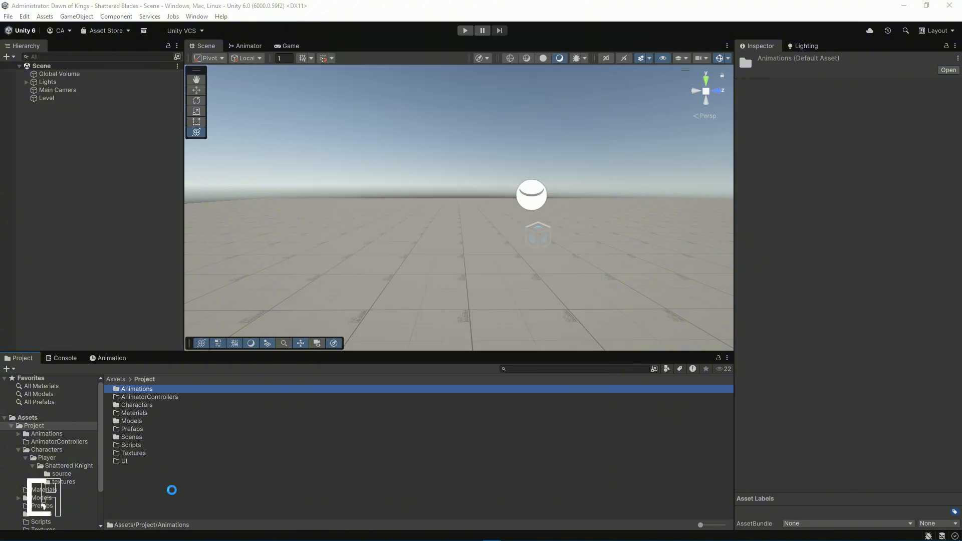
double_click(156, 387)
double_click(151, 387)
click(152, 388)
click(152, 397)
click(152, 404)
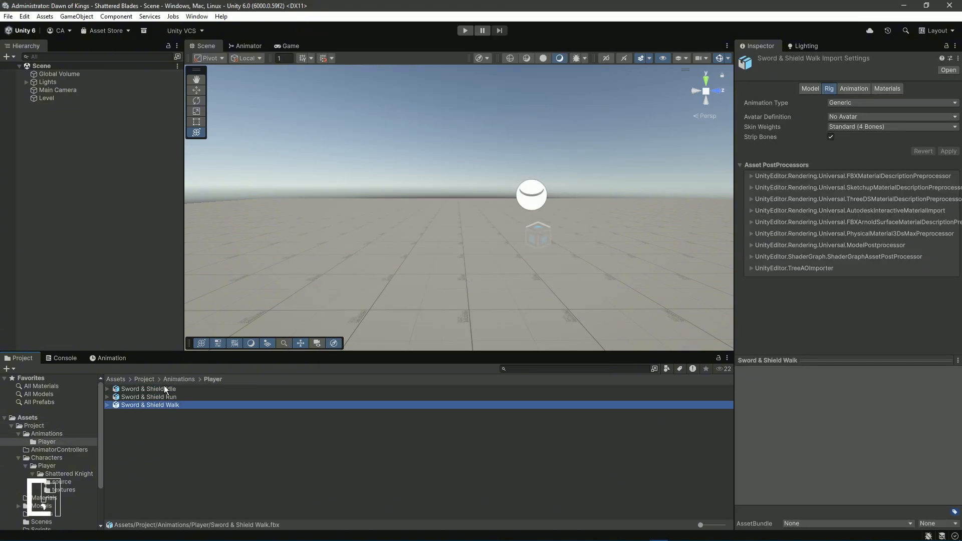
click(164, 388)
- Set the Shattered Knight model's rig animation type to Humanoid and apply the import settings
click(168, 378)
click(68, 482)
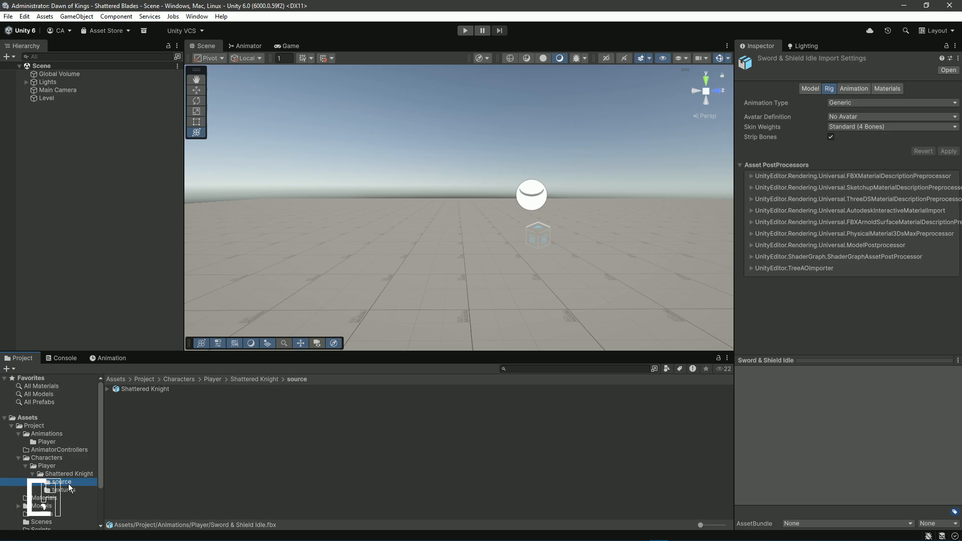
click(124, 390)
click(858, 105)
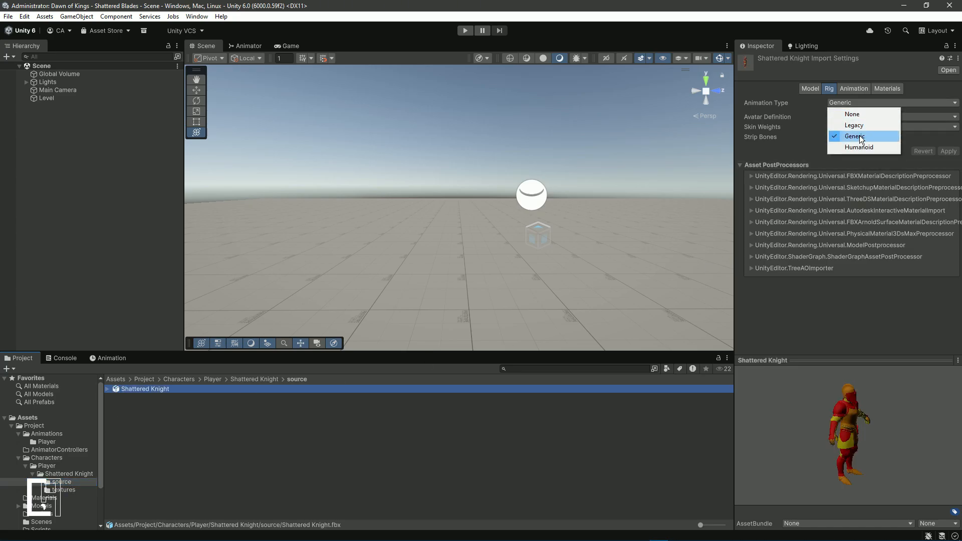
click(855, 148)
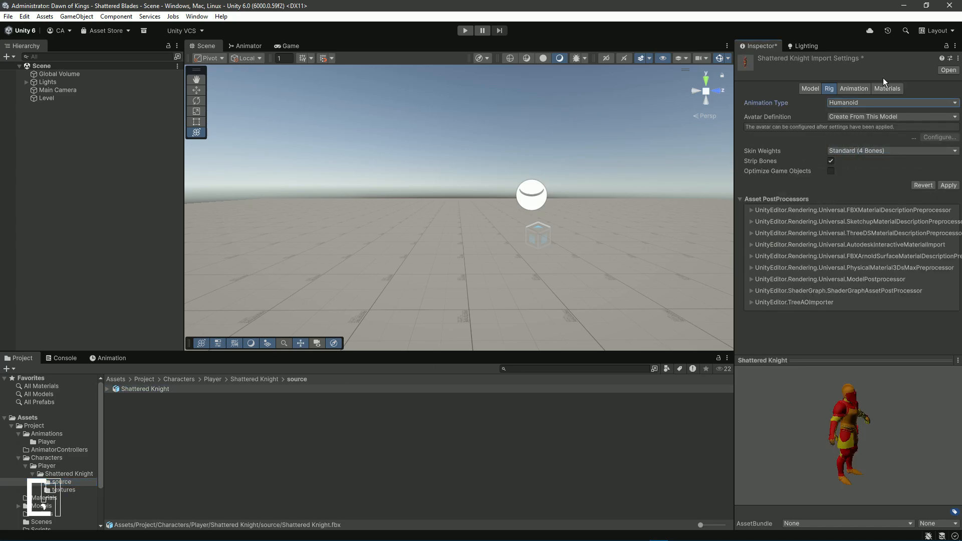
click(945, 184)
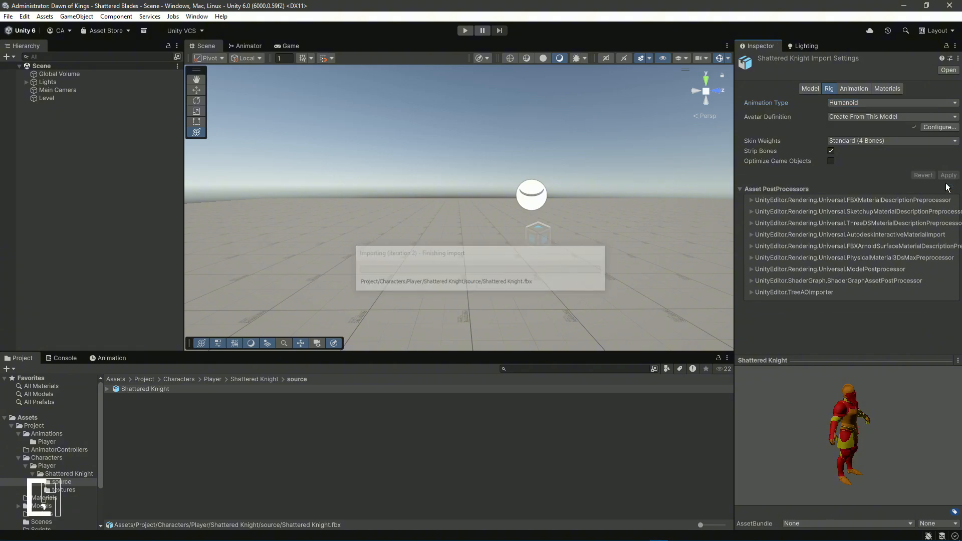
- Set all three player animations to a Humanoid rig that copies its avatar from Shattered KnightAvatar, and apply
click(171, 388)
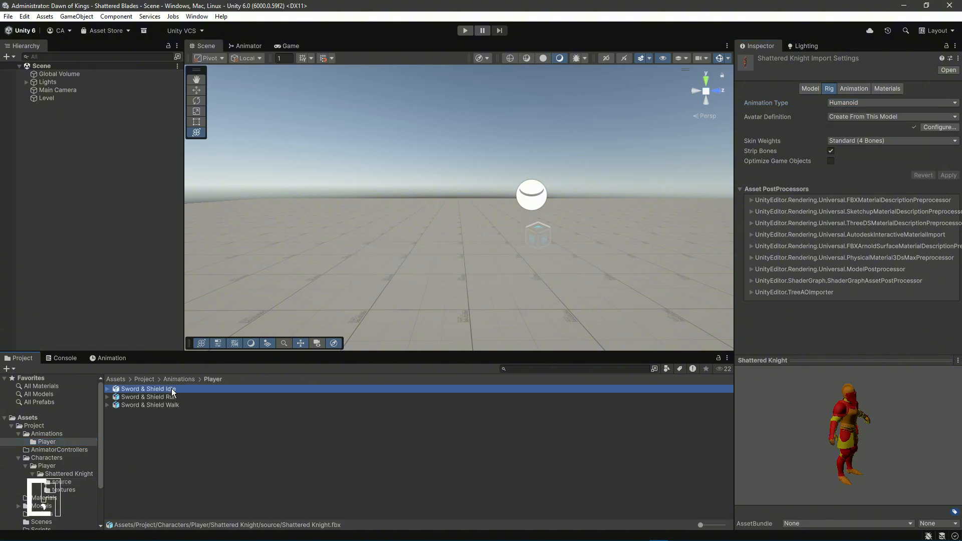
key(ctrl+a)
click(857, 145)
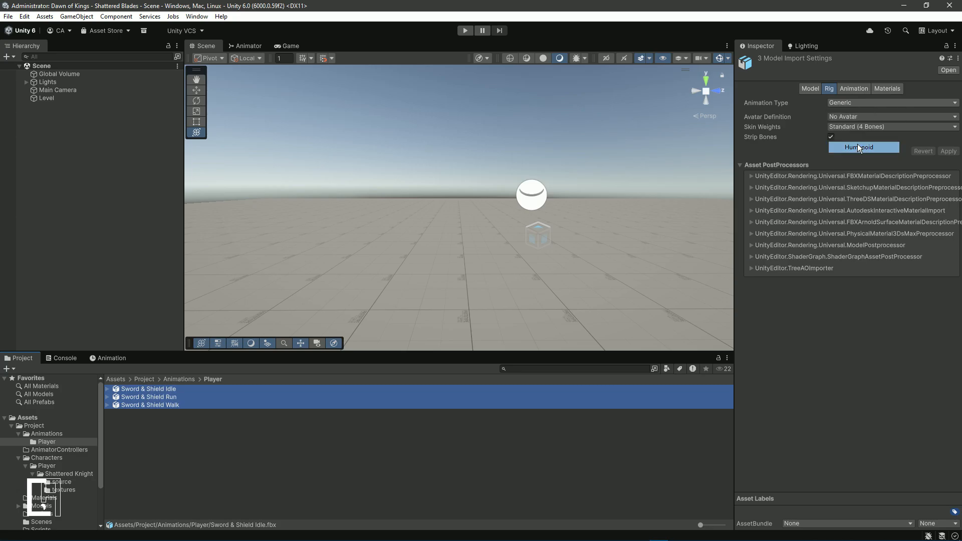
click(858, 118)
click(864, 151)
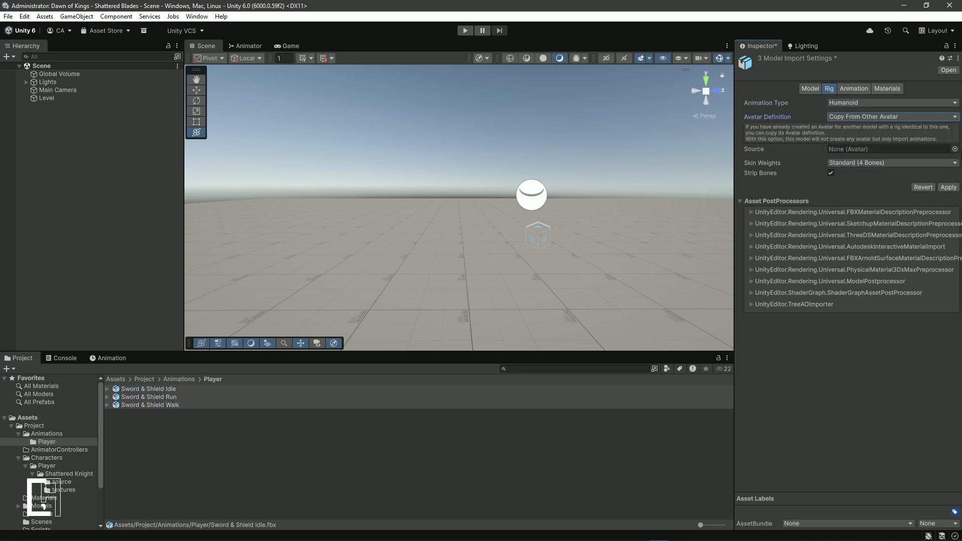
click(953, 154)
double_click(678, 183)
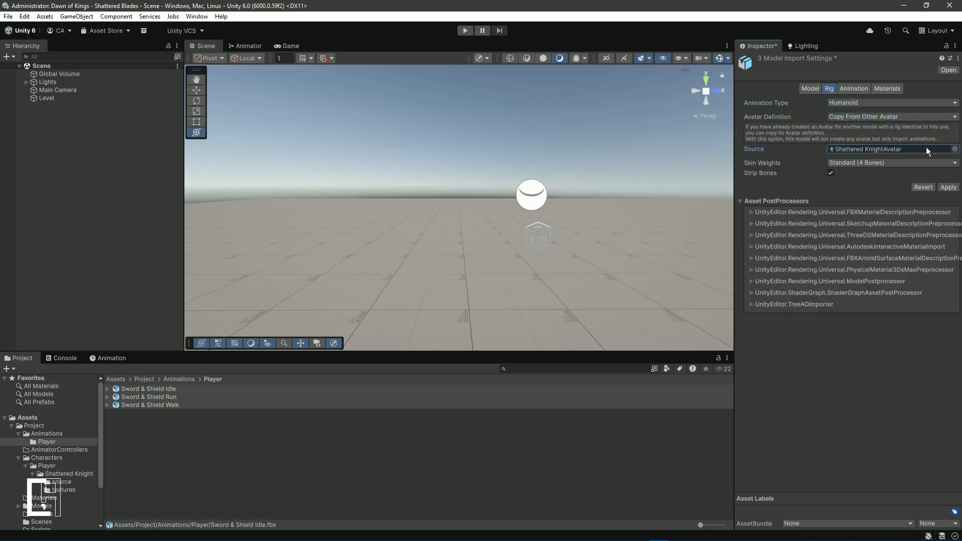
click(948, 188)
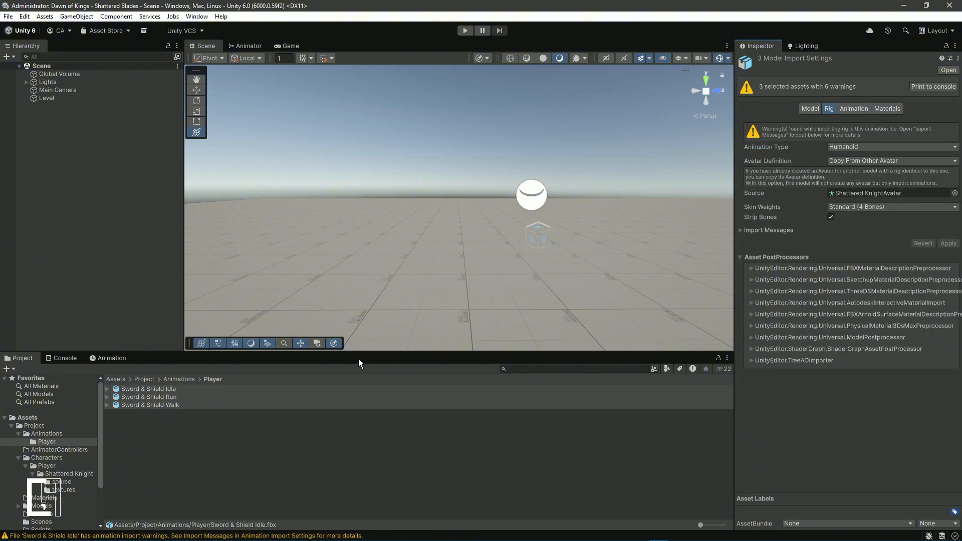
- Rename the mixamo.com clip in the idle animation file as Sword & Shield Idle in its animation import settings
click(281, 390)
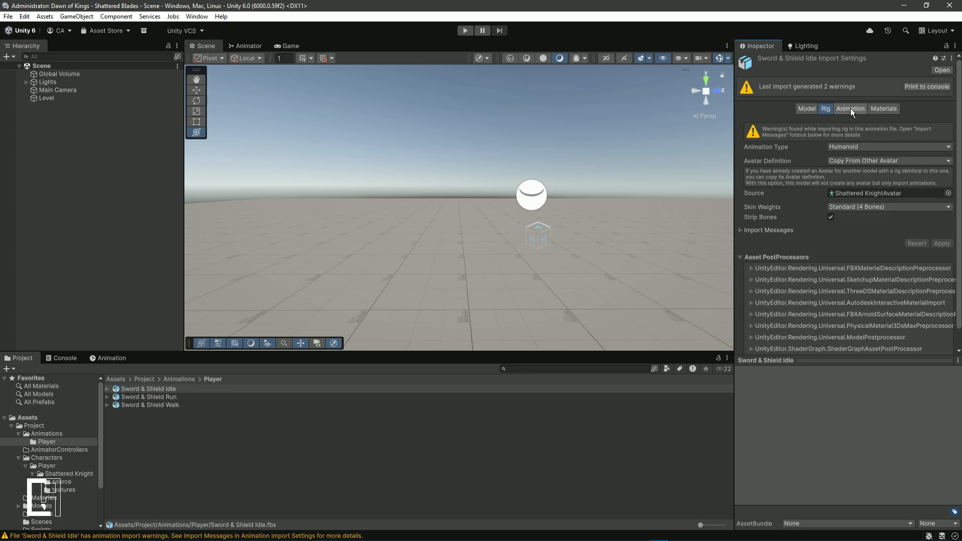
click(850, 109)
scroll(815, 200, down, 3)
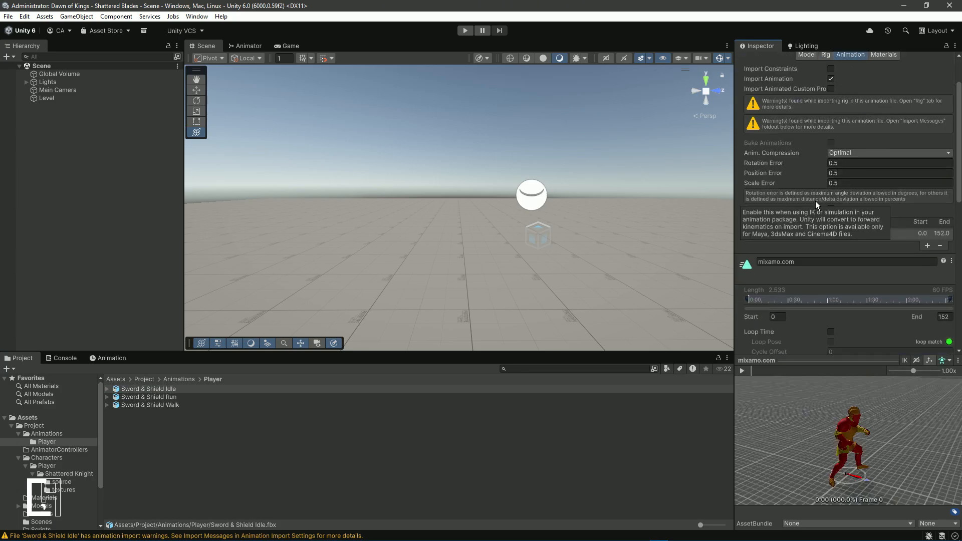
click(213, 387)
click(852, 242)
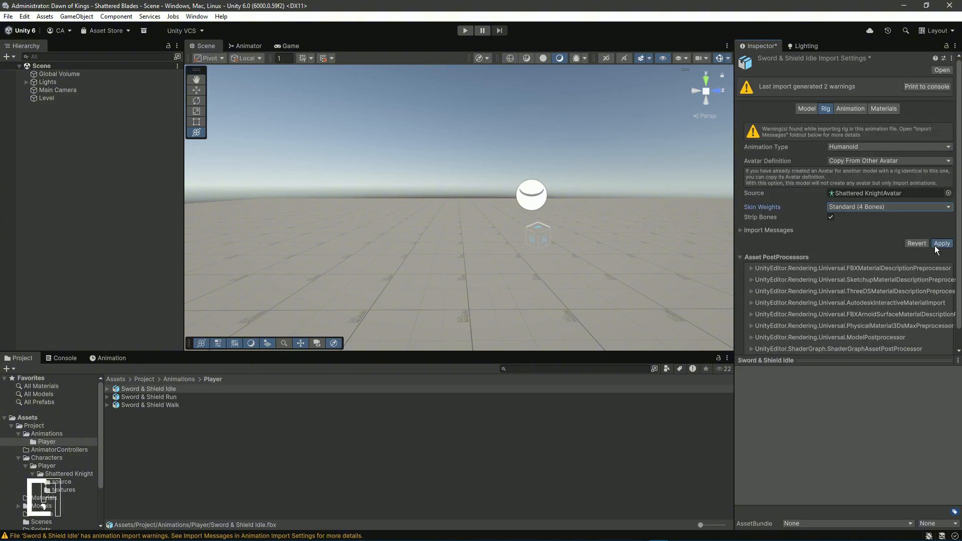
click(850, 108)
scroll(853, 168, down, 3)
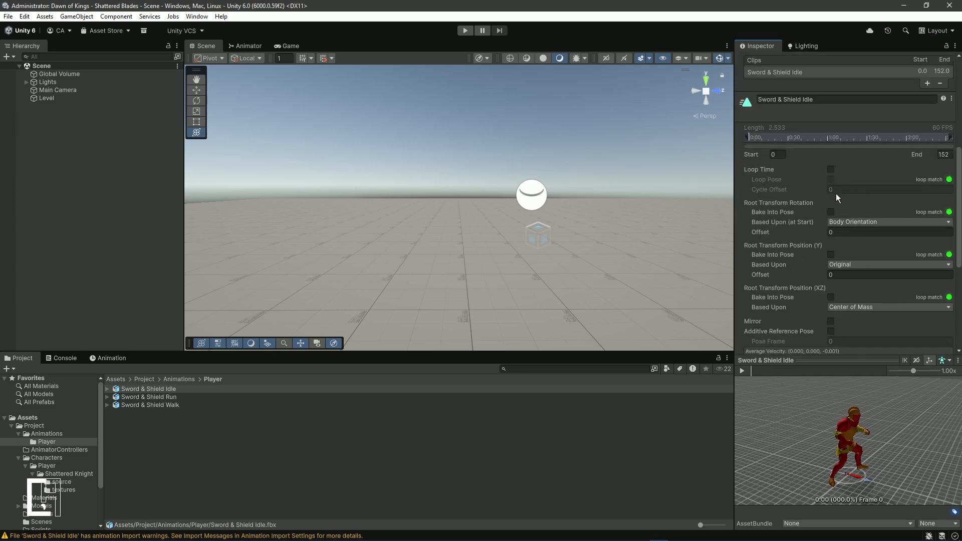
- Enable Loop Time for the idle clip and bake its root rotation, Y position and XZ position into the pose
click(742, 371)
click(831, 255)
scroll(837, 244, down, 3)
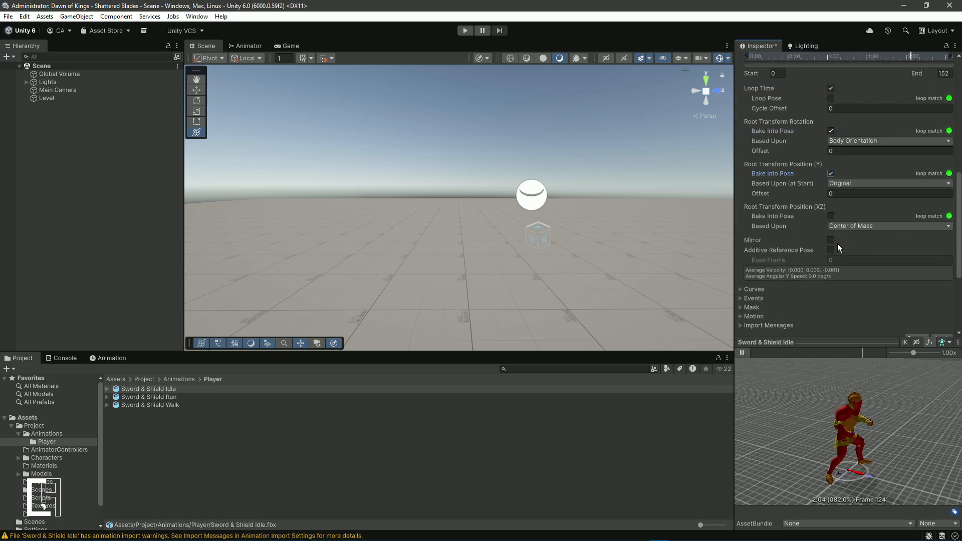
click(831, 216)
scroll(893, 241, down, 3)
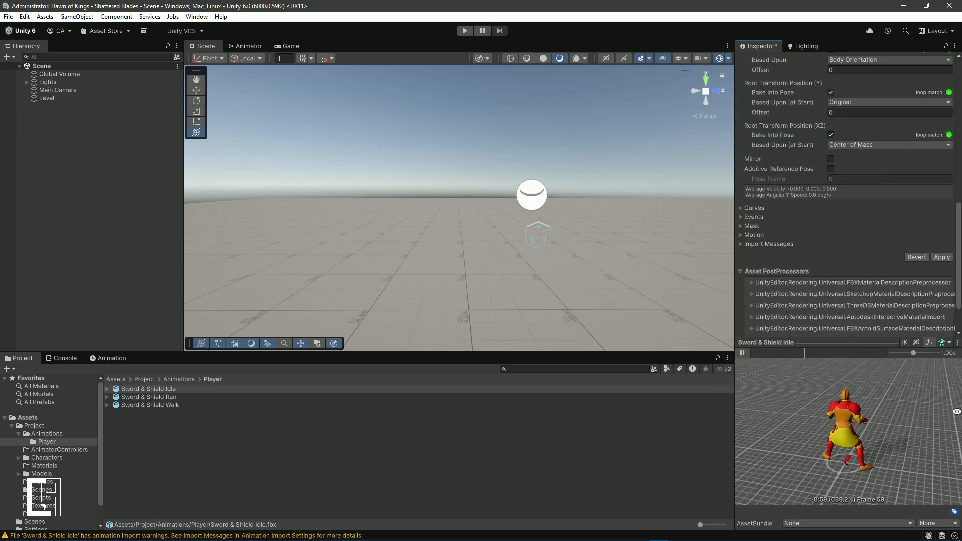
- Set the idle clip's Root Transform Rotation offset to -37 and apply the import settings
drag(812, 112, 826, 117)
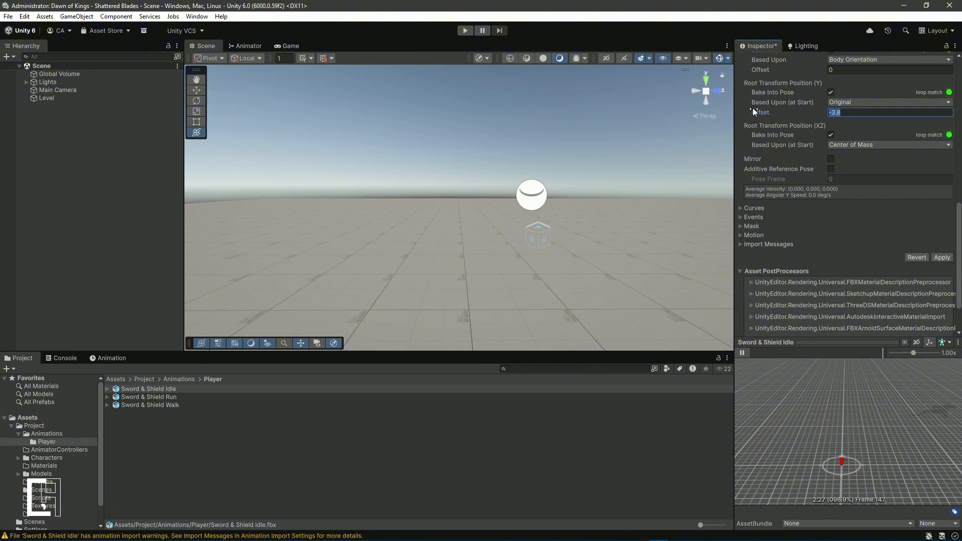
key(ctrl+z)
scroll(804, 133, up, 2)
click(795, 124)
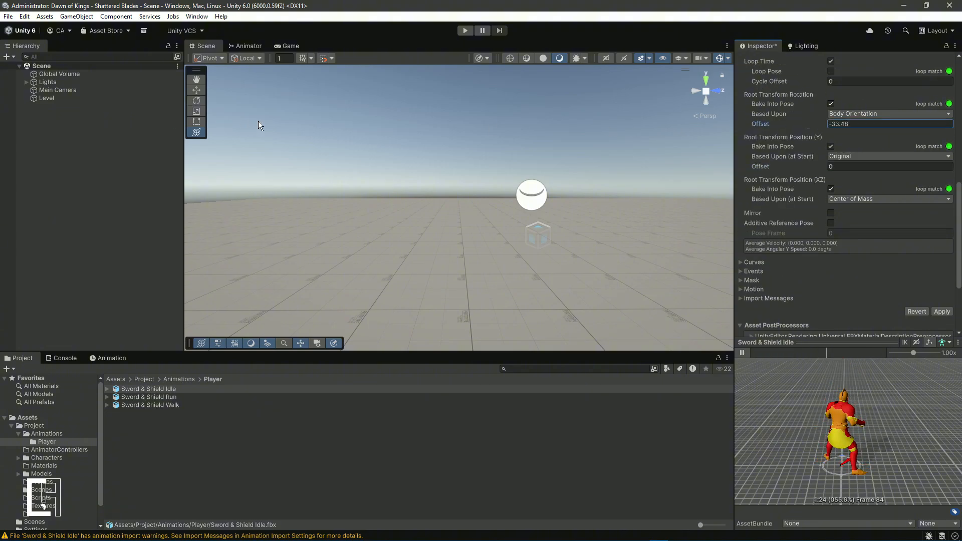
drag(851, 126, 750, 122)
text(-37)
key(Return)
click(940, 311)
- Enable Loop Time for the Sword & Shield Run clip and bake its root rotation and Y position into the pose
click(299, 395)
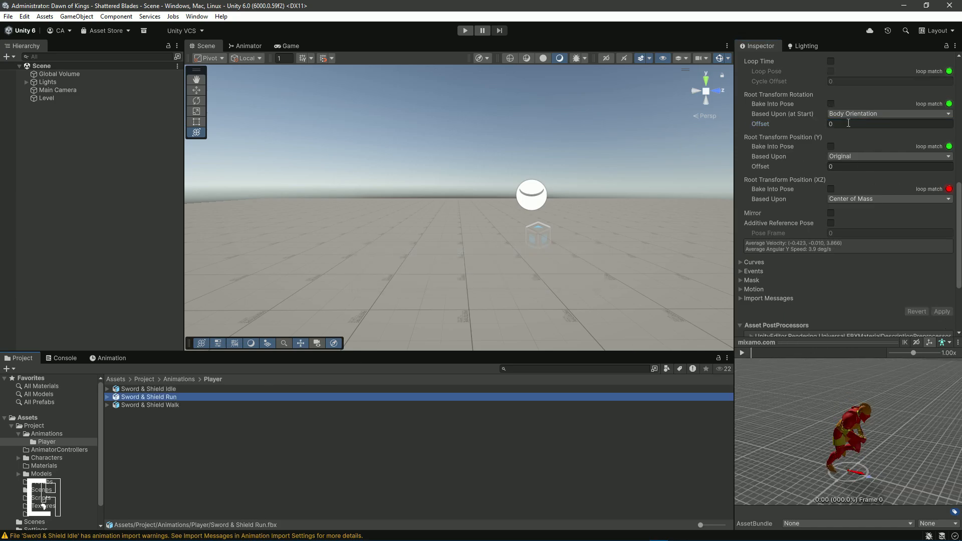
scroll(848, 122, up, 3)
click(831, 142)
click(830, 185)
scroll(836, 240, down, 3)
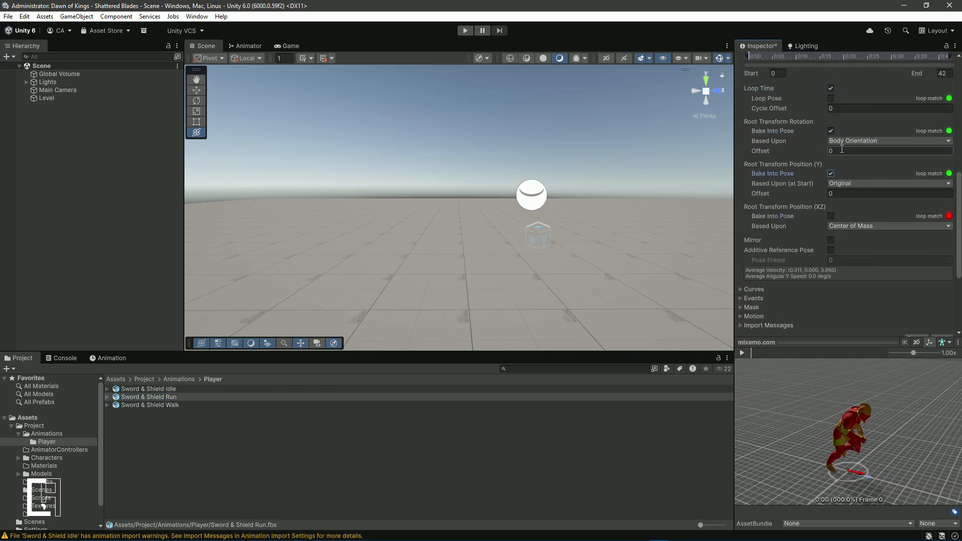
- Set the run clip's Root Transform Rotation offset to -1.4 so the knight faces straight ahead in the preview
drag(838, 397, 115, 366)
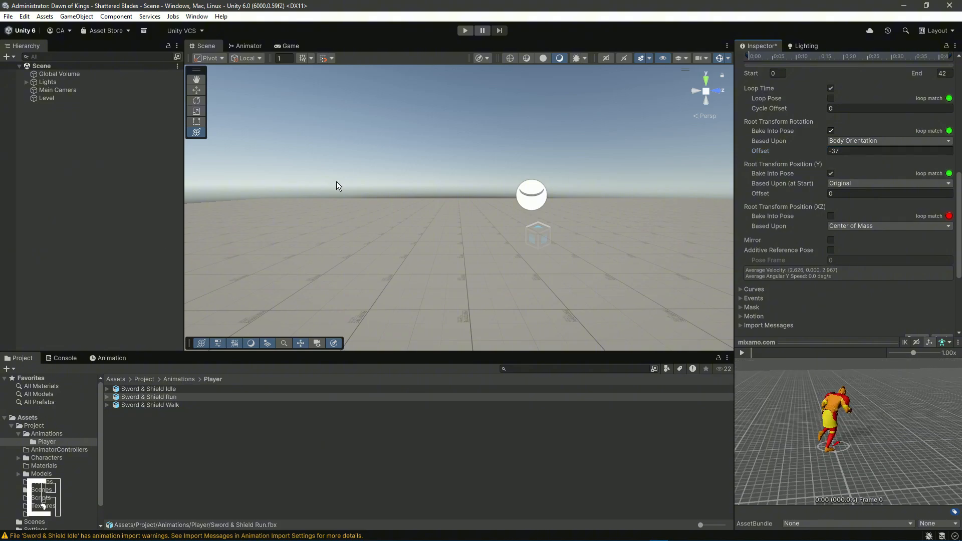
drag(739, 303, 759, 303)
drag(841, 416, 894, 392)
scroll(894, 392, up, 3)
middle_drag(891, 401, 846, 435)
drag(845, 435, 852, 400)
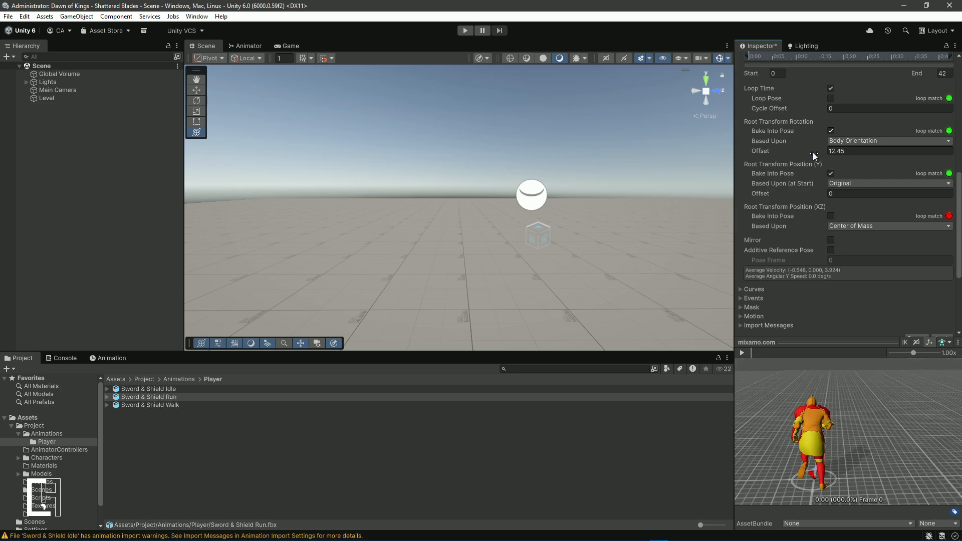
drag(813, 153, 776, 158)
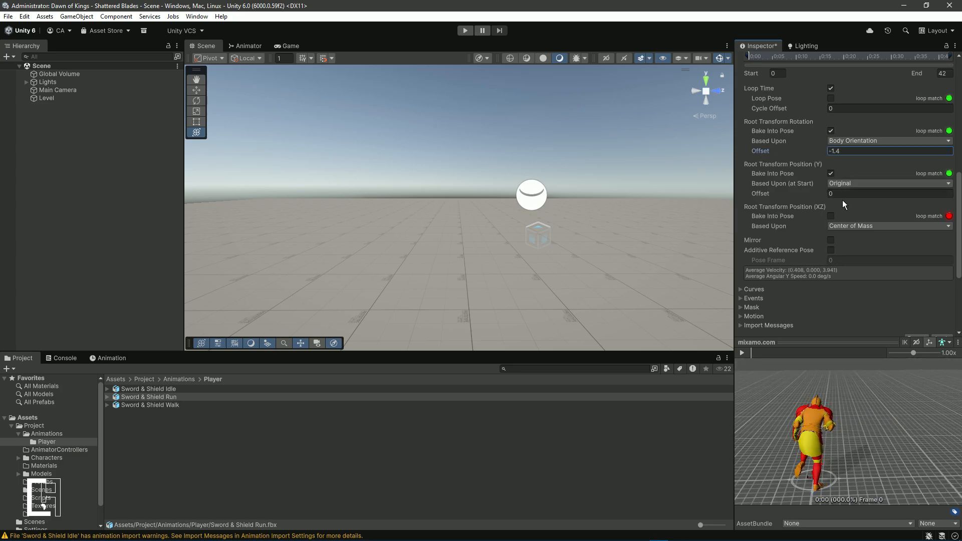
- Apply the run animation's import settings, rename its clip Sword & Shield Run, and save that change
scroll(947, 330, down, 3)
click(941, 284)
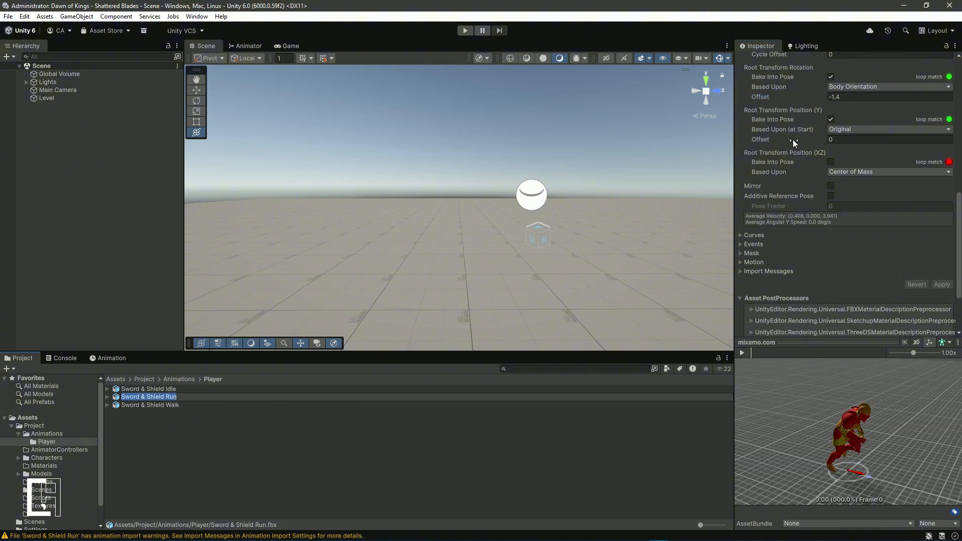
click(165, 406)
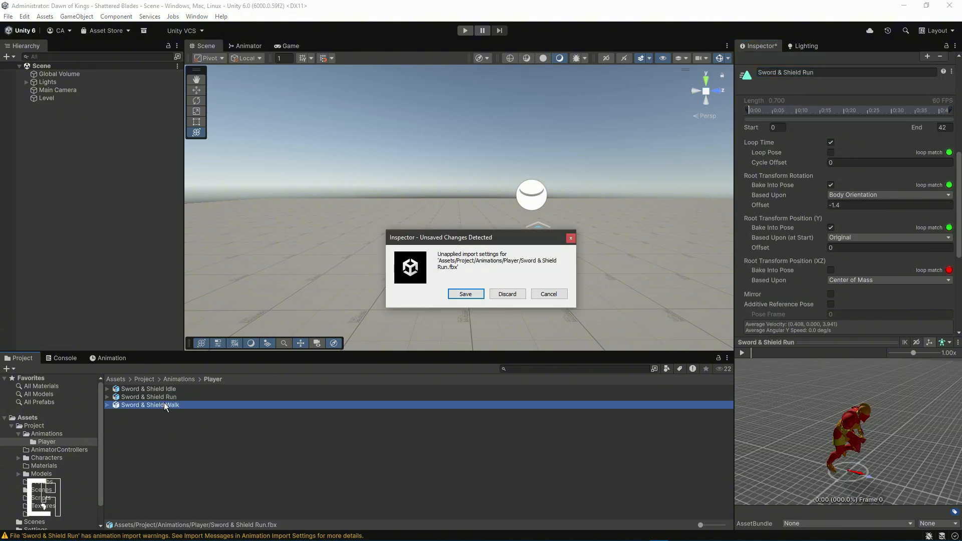
click(465, 295)
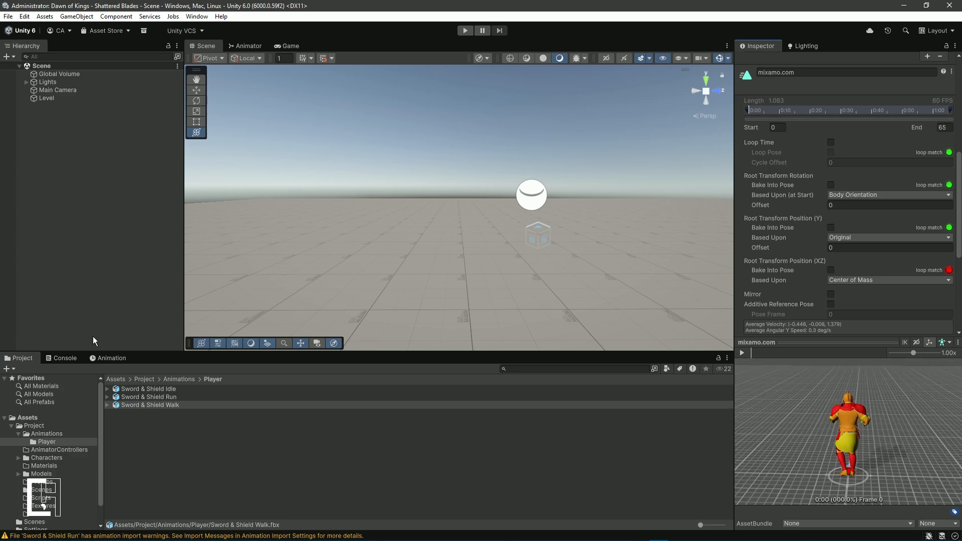
- Make the walk clip loop with root rotation and Y baked, set its rotation offset to -20.6, name it Sword & Shield Walk, and apply
click(180, 398)
click(202, 405)
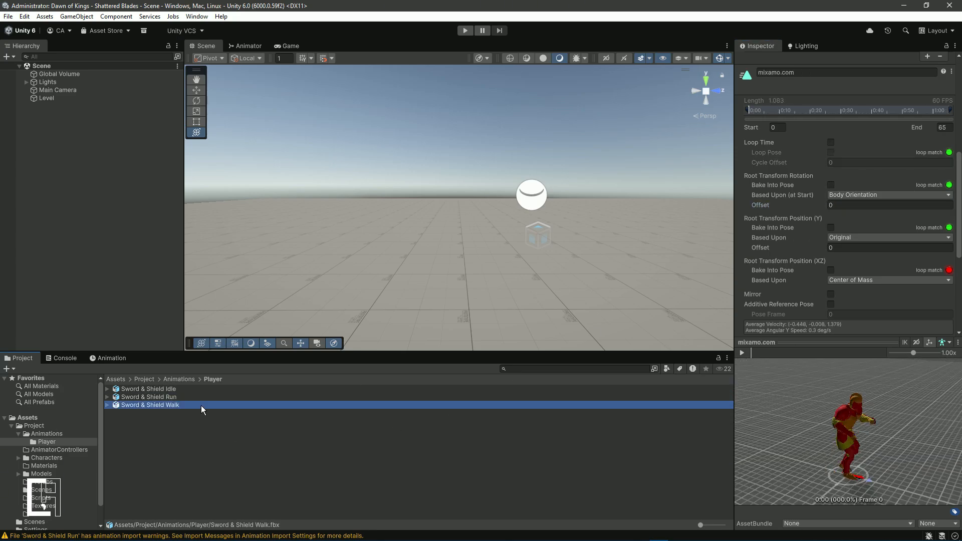
click(844, 205)
text(-1.4)
key(Return)
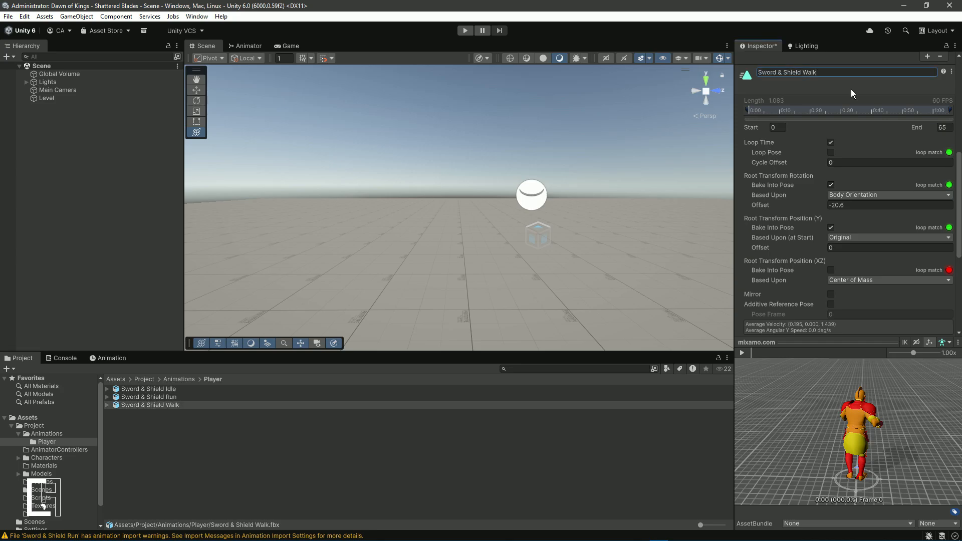
scroll(919, 202, down, 5)
click(939, 230)
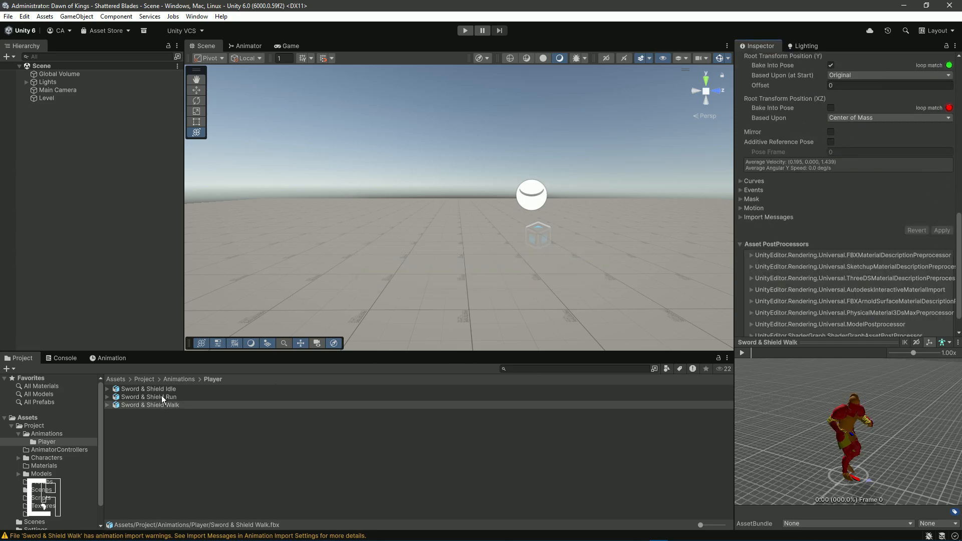
- Place the Shattered Knight model in the scene, scale it uniformly to about 0.00656 and stand it on the ground
double_click(136, 389)
double_click(136, 390)
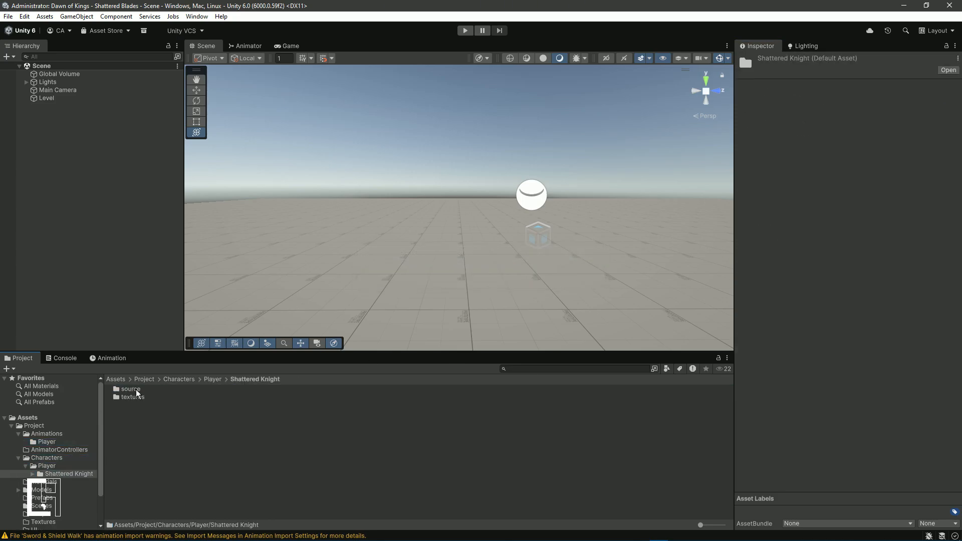
double_click(136, 390)
click(136, 389)
drag(353, 405, 418, 260)
drag(416, 317, 417, 312)
mouse_move(416, 261)
mouse_down()
mouse_move(416, 301)
mouse_move(417, 273)
mouse_up()
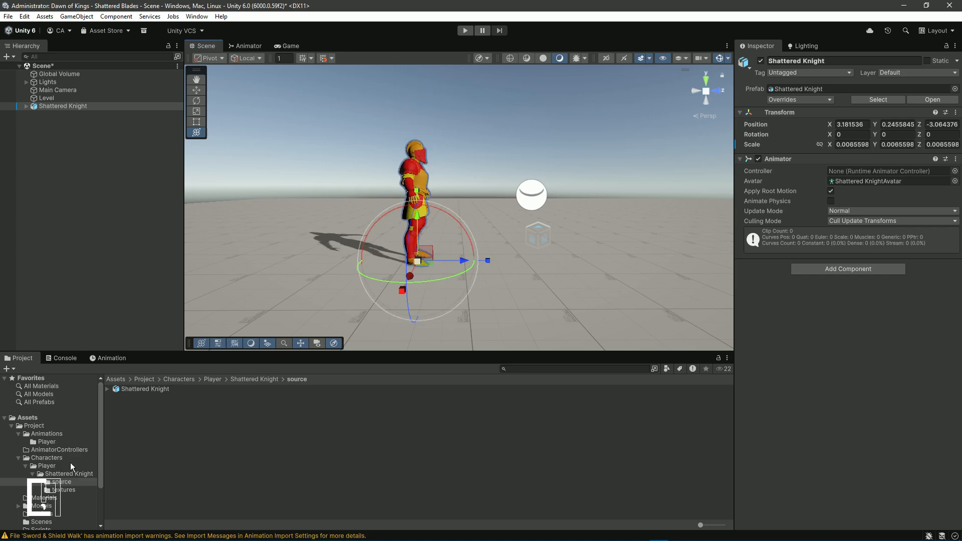
- Create a material named ID01 in the Shattered Knight's textures folder
click(64, 489)
right_click(179, 469)
mouse_move(283, 199)
click(381, 293)
text(ID01)
key(Return)
- Duplicate the ID01 material twice and name the copies ID02 and ID03
key(ctrl+d)
key(F2)
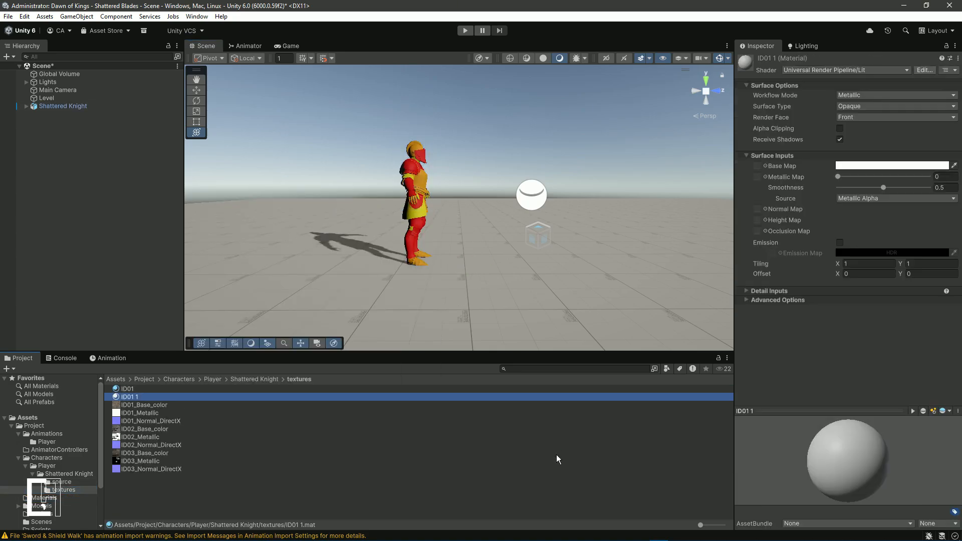
text(ID02)
key(Return)
key(ctrl+d)
key(F2)
text(ID03)
key(Return)
- Assign the ID01 base color, metallic and normal textures to the ID01 material and fix the normal map's import type
click(128, 389)
drag(131, 396, 757, 166)
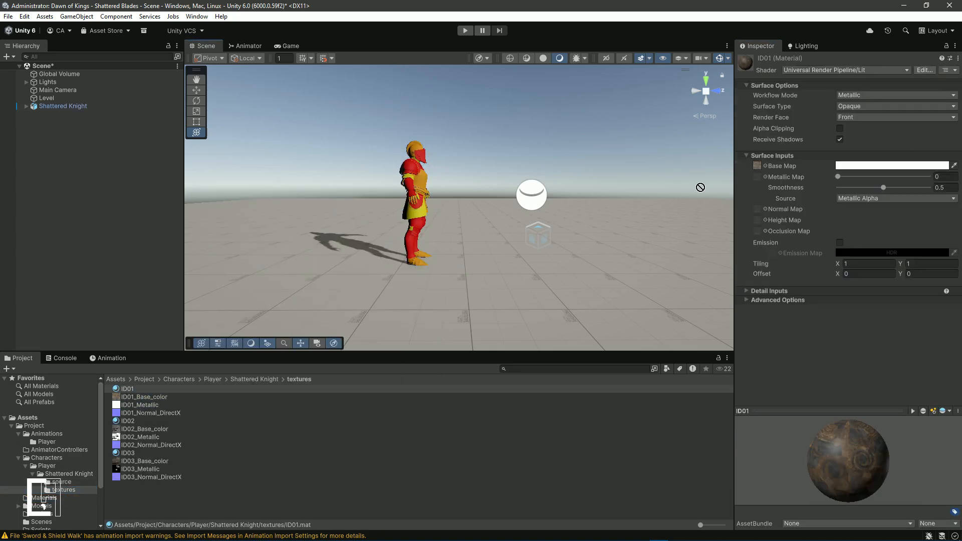
drag(177, 412, 684, 205)
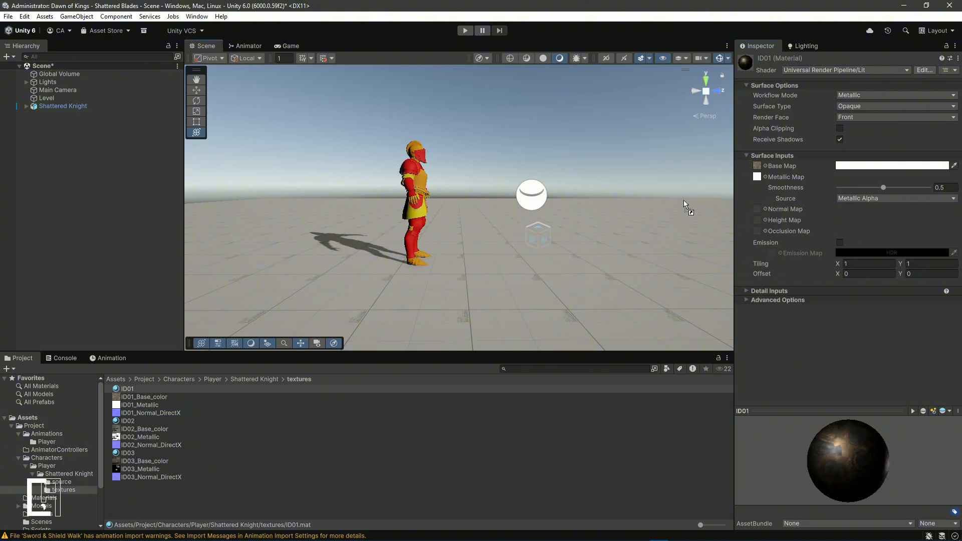
click(941, 228)
- Assign the ID02 base color, metallic and normal textures to the ID02 material and fix the normal map's import type
click(129, 420)
drag(144, 429, 756, 165)
drag(141, 437, 621, 283)
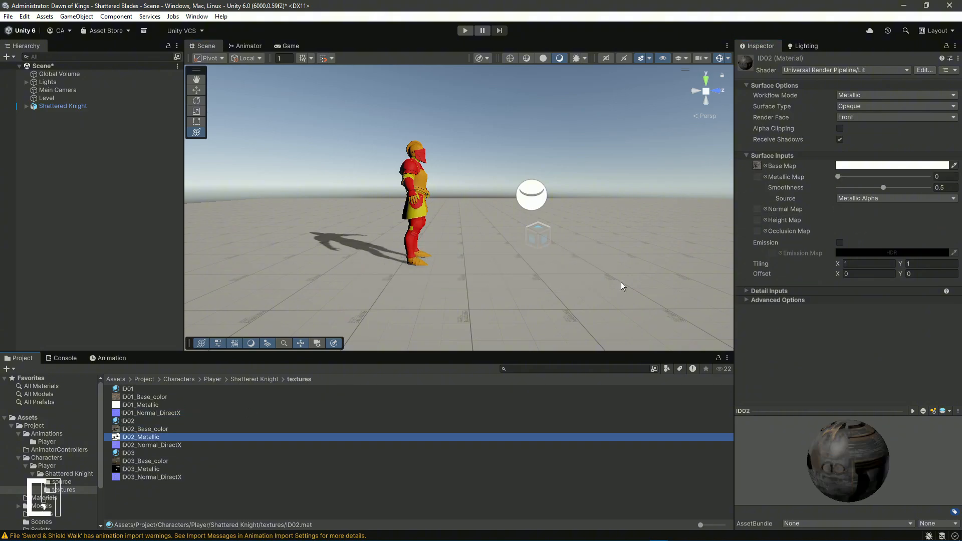
drag(135, 445, 756, 209)
click(947, 231)
- Assign the ID03 base color, metallic and normal textures to the ID03 material and fix the normal map's import type
click(128, 453)
drag(131, 460, 756, 177)
drag(161, 478, 756, 208)
click(946, 230)
- Remap the knight model's blinn1_Pbr, blinn2_Pbr and blinn3_Pbr slots to ID01, ID02 and ID03, and apply the import settings
click(61, 481)
click(135, 389)
click(70, 490)
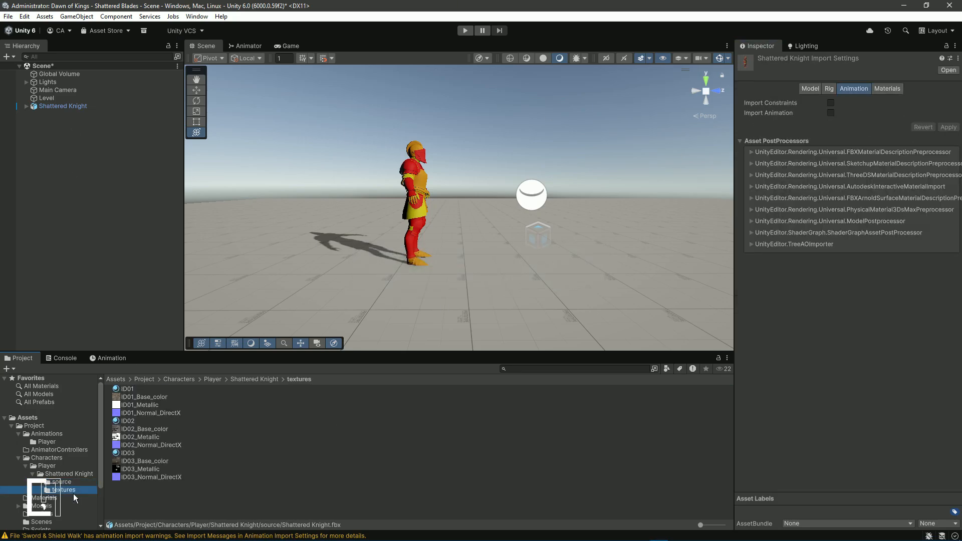
click(891, 89)
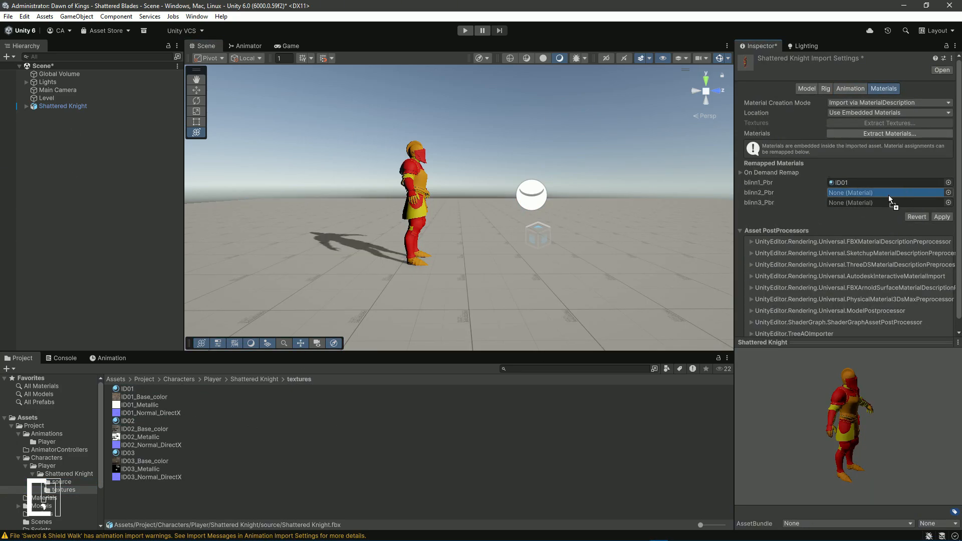
drag(907, 208, 901, 202)
click(942, 216)
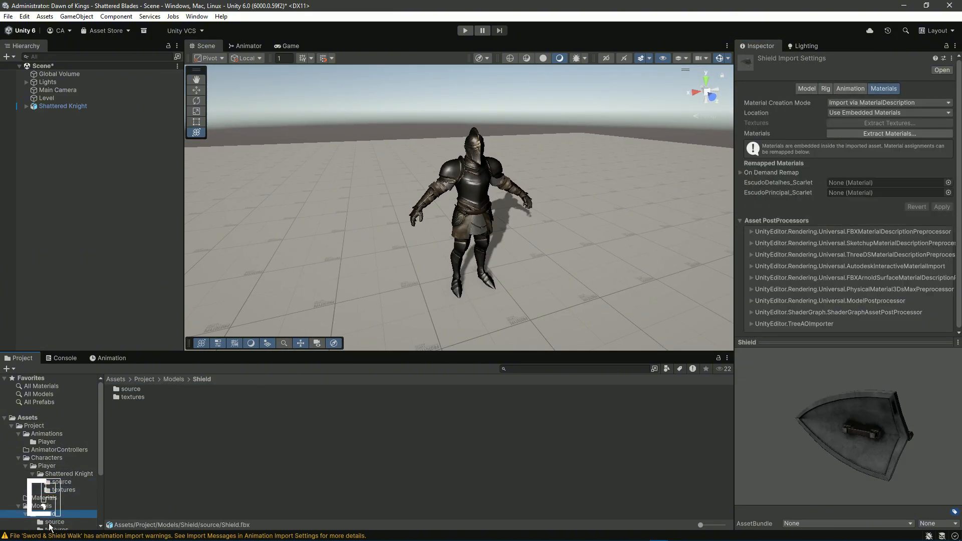
- Create two materials named EscudoDetalhes and EscudoPrincipal in the Shield's textures folder
click(50, 528)
click(61, 358)
click(13, 368)
click(17, 358)
right_click(154, 443)
mouse_move(307, 171)
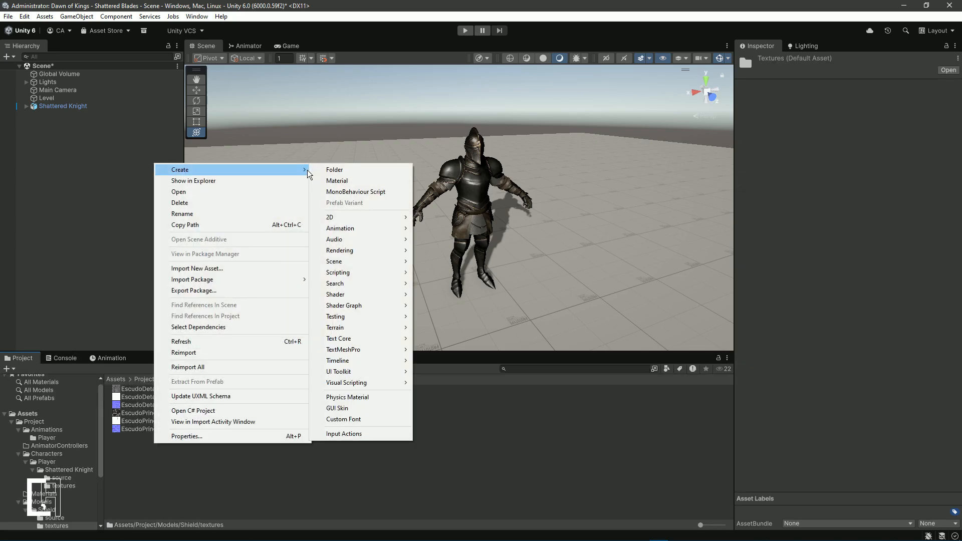
click(340, 181)
text(EscudoDetalhes)
key(Return)
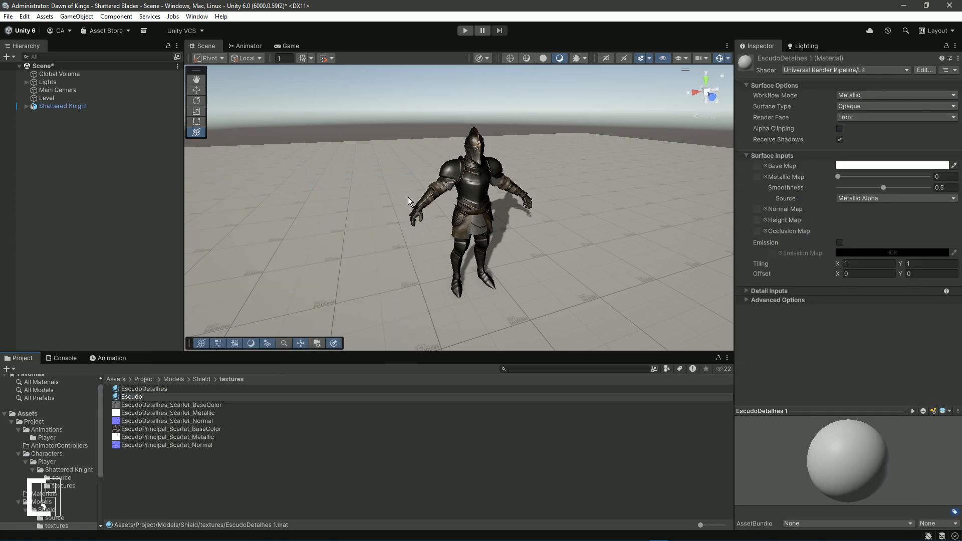
- Assign the matching Scarlet base color, metallic and normal textures to the EscudoDetalhes and EscudoPrincipal materials
click(185, 389)
drag(185, 403, 768, 125)
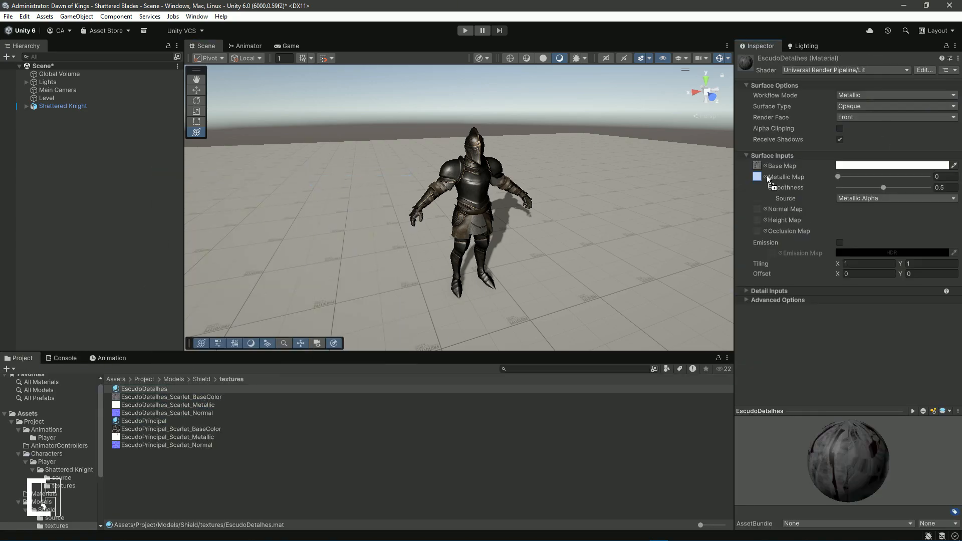
click(166, 421)
drag(170, 428, 759, 166)
drag(171, 437, 767, 204)
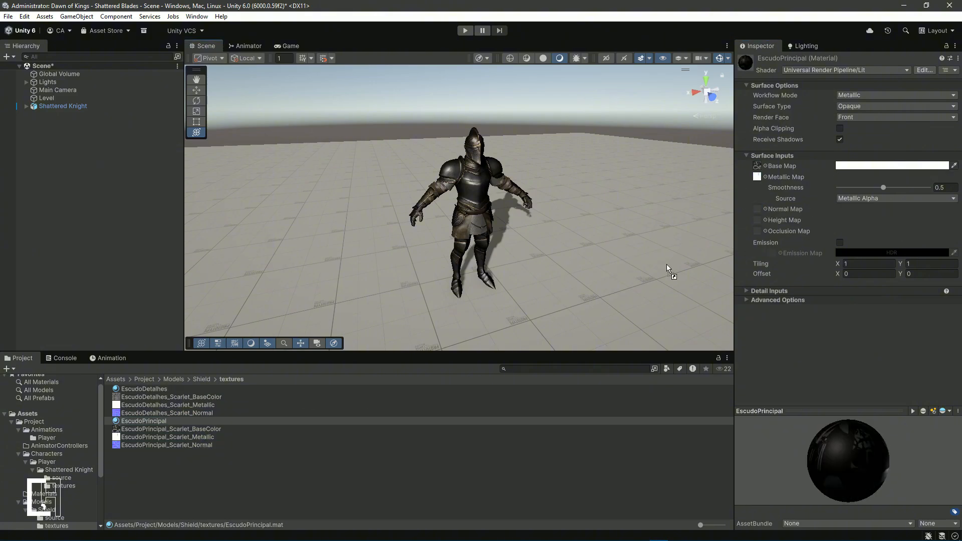
- Remap the Shield model's two Scarlet material slots to EscudoDetalhes and EscudoPrincipal, and apply the import settings
click(54, 518)
click(131, 389)
click(56, 525)
drag(144, 389, 845, 215)
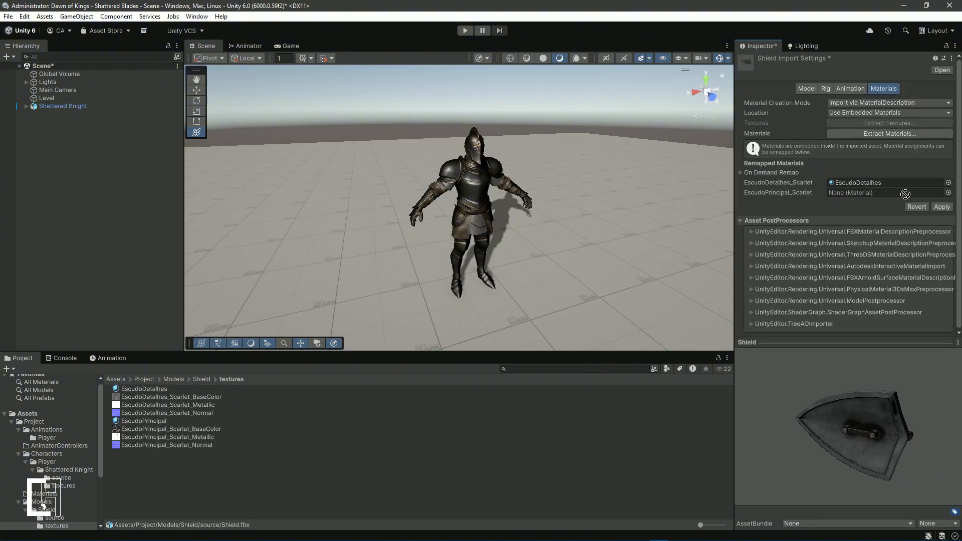
drag(905, 194, 905, 193)
click(941, 207)
- Place the Shield model in the scene and position it with its handle at the knight's left hand
click(53, 517)
drag(130, 388, 534, 294)
drag(534, 250, 535, 167)
right_drag(535, 166, 521, 295)
drag(521, 295, 504, 266)
drag(499, 255, 502, 253)
right_drag(563, 235, 526, 221)
- Create a material named Sword in the Sword model's textures folder
scroll(56, 469, down, 3)
click(25, 473)
click(54, 481)
click(129, 389)
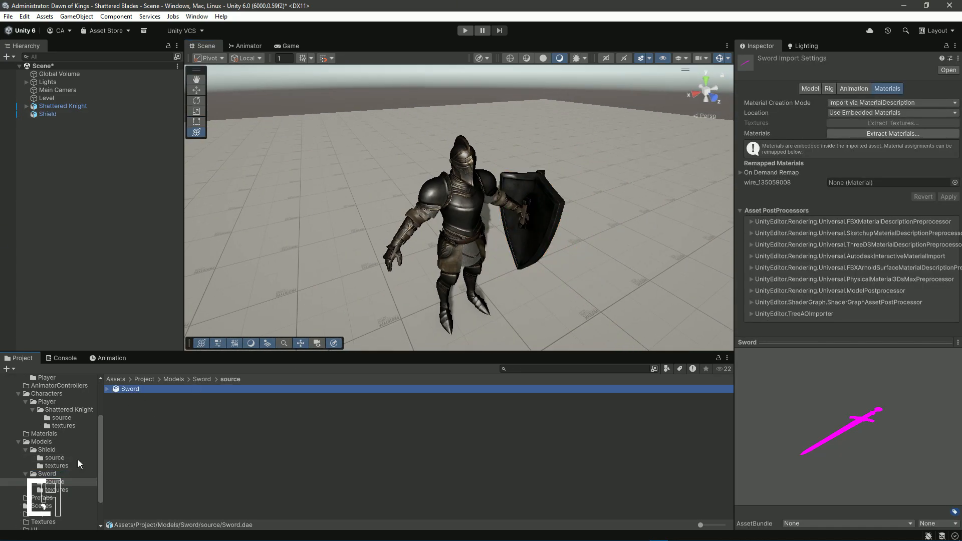
click(56, 489)
right_click(125, 468)
mouse_move(204, 196)
click(310, 209)
text(Sword)
key(Return)
- Assign the wire_135059008 albedo, metallic and normal textures to the Sword material and fix the normal map's import type
drag(155, 397, 757, 166)
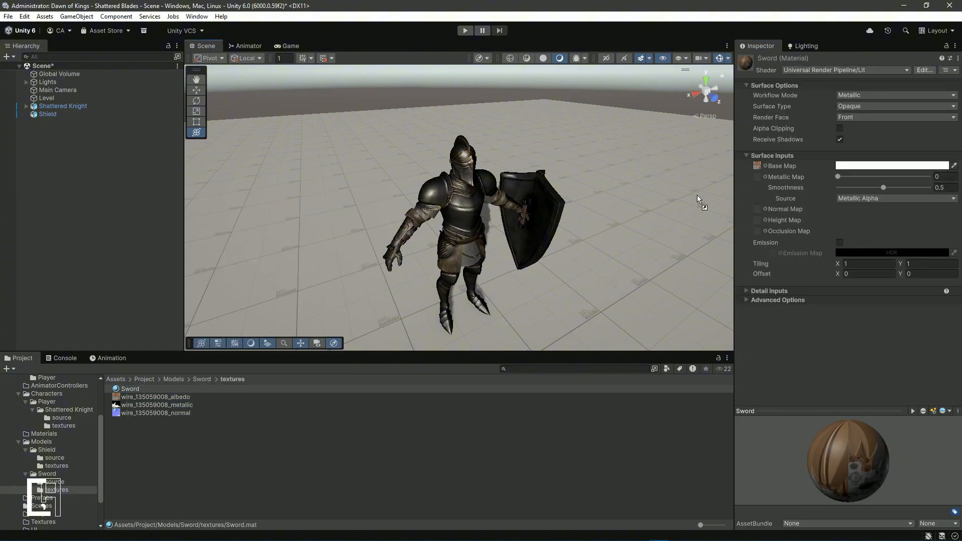
drag(125, 412, 757, 208)
click(942, 231)
- Remap the Sword model's wire_135059008 slot to the Sword material
click(54, 481)
click(129, 388)
click(56, 489)
drag(129, 389, 888, 193)
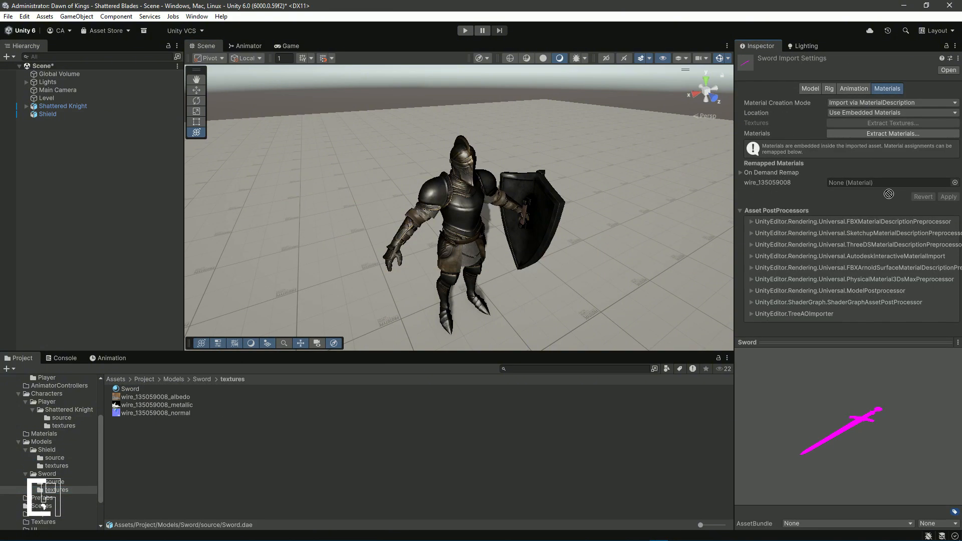
- Place the Sword model in the scene and raise it to the height of the knight's right hand
click(54, 482)
drag(129, 388, 375, 311)
key(shift+space)
right_drag(376, 311, 389, 391)
drag(399, 245, 393, 155)
right_drag(393, 155, 400, 111)
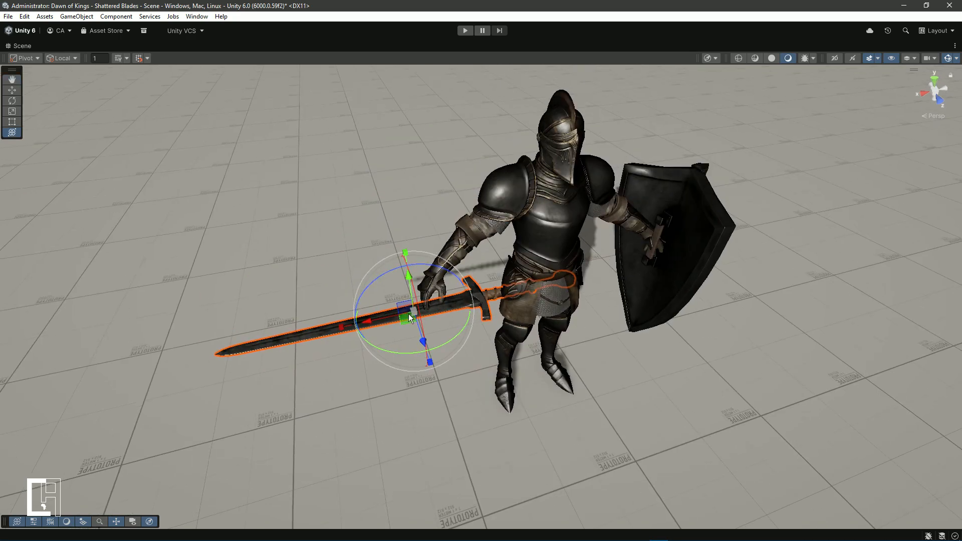
- Rotate and move the sword so that its grip sits in the knight's right hand with the blade pointing forward
drag(404, 352, 585, 355)
right_drag(585, 355, 323, 328)
drag(323, 328, 266, 410)
drag(407, 357, 556, 247)
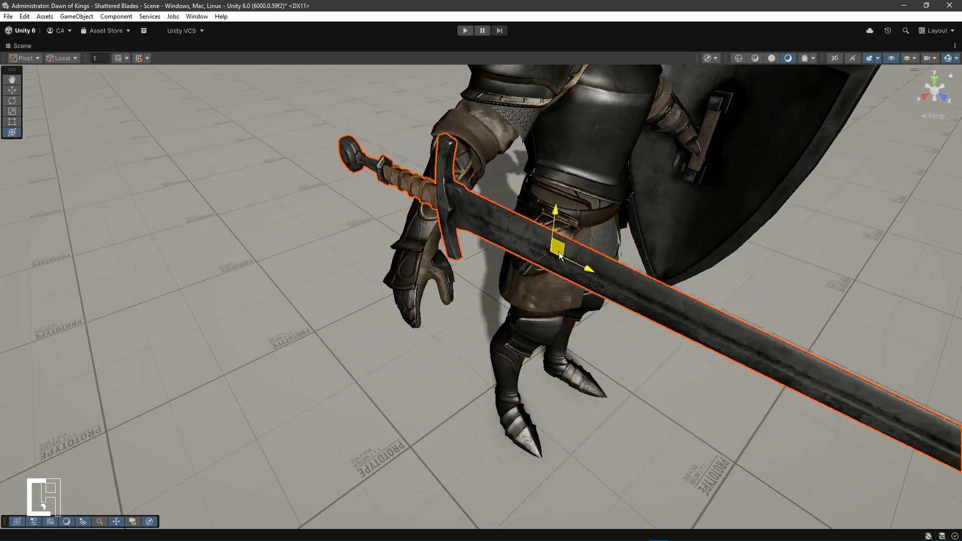
drag(559, 213, 550, 326)
right_drag(550, 325, 457, 311)
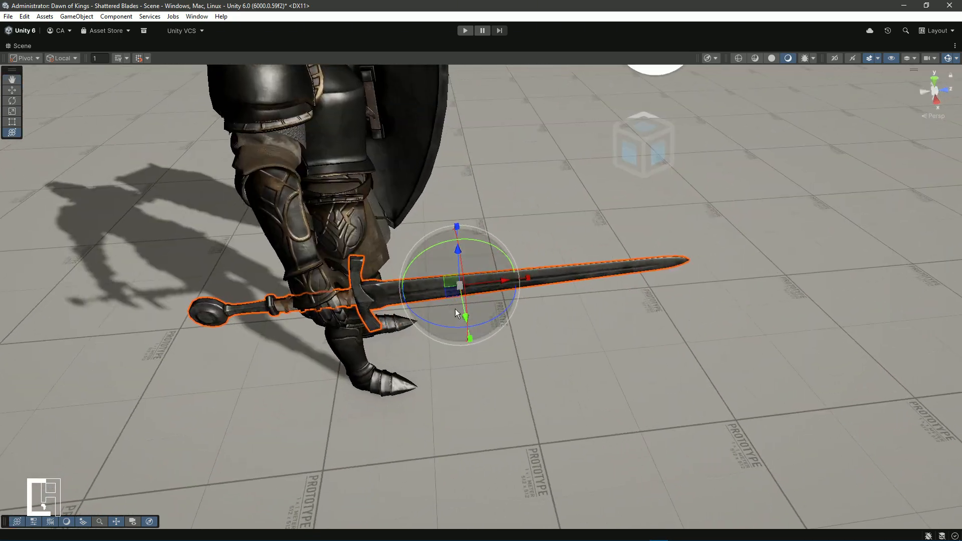
drag(500, 285, 469, 284)
alt+drag(470, 284, 321, 276)
drag(294, 261, 320, 260)
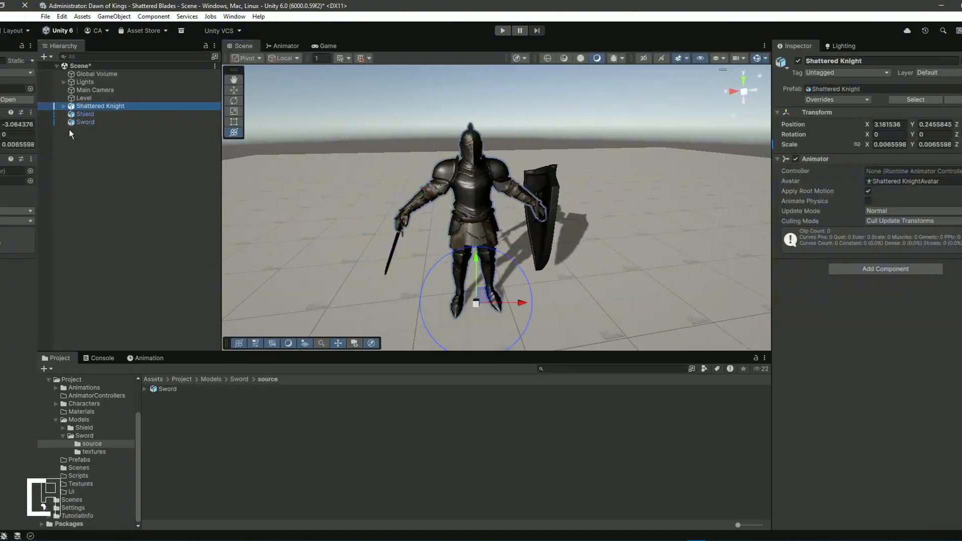
- Unpack the prefab instances of Shattered Knight, Shield and Sword together
shift+click(86, 121)
right_click(91, 122)
mouse_move(158, 285)
click(281, 335)
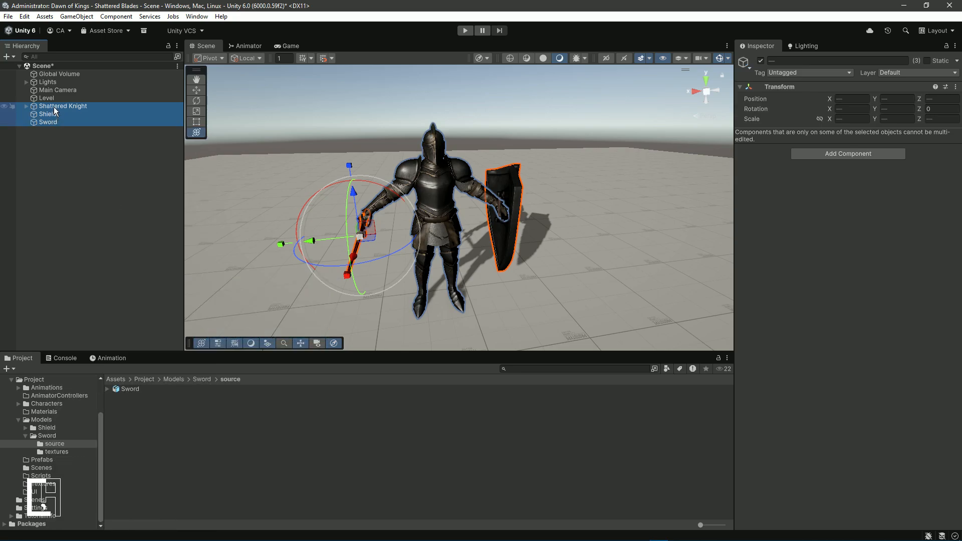
- Expand the Shattered Knight's bone hierarchy from root through CC_Base_Hip to CC_Base_Waist
click(91, 106)
key(Right)
scroll(76, 123, down, 5)
click(56, 330)
key(Right)
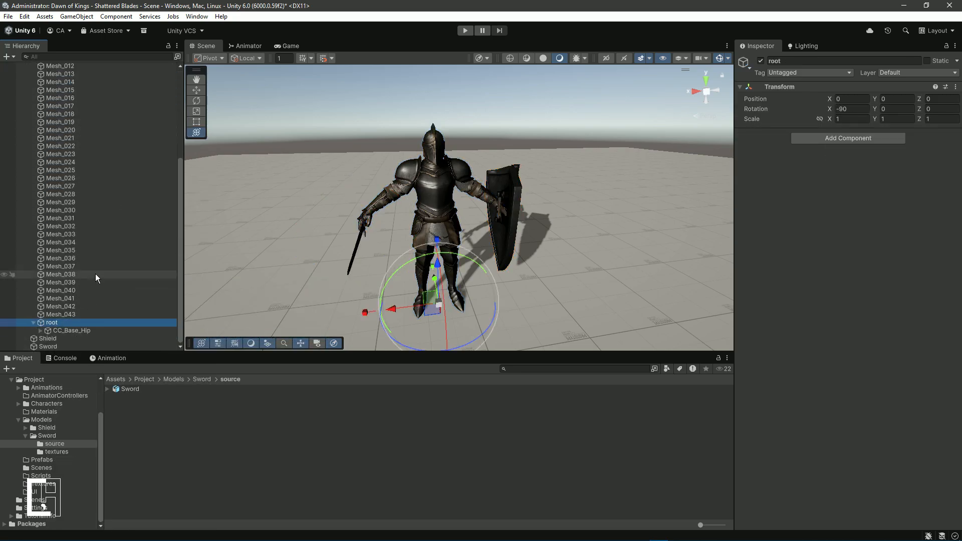
key(Right)
key(Right)
key(Down)
key(Down)
key(Up)
key(Down)
key(Right)
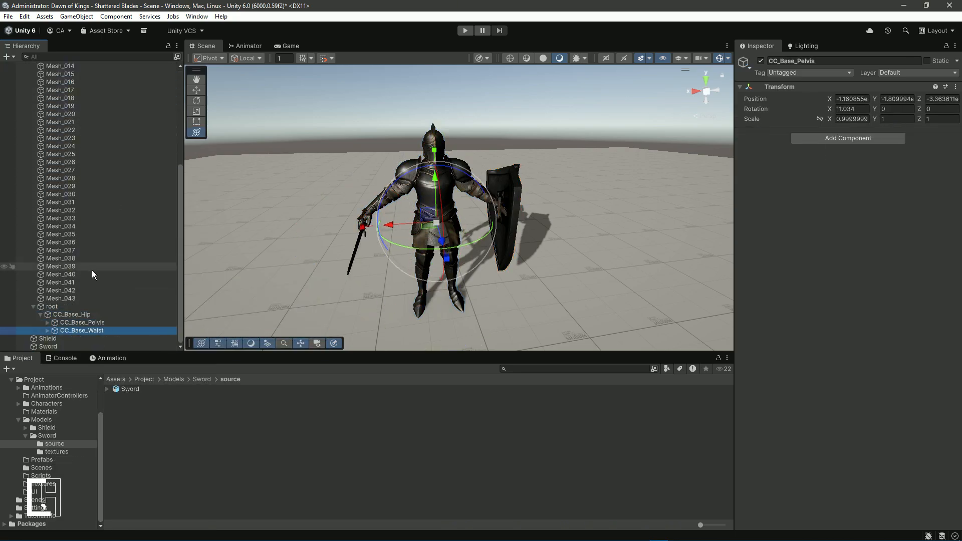
- Expand the spine and left arm bones from CC_Base_Waist down to CC_Base_L_Hand
key(Down)
key(Right)
key(Down)
key(Right)
key(Down)
key(Right)
key(Down)
key(Right)
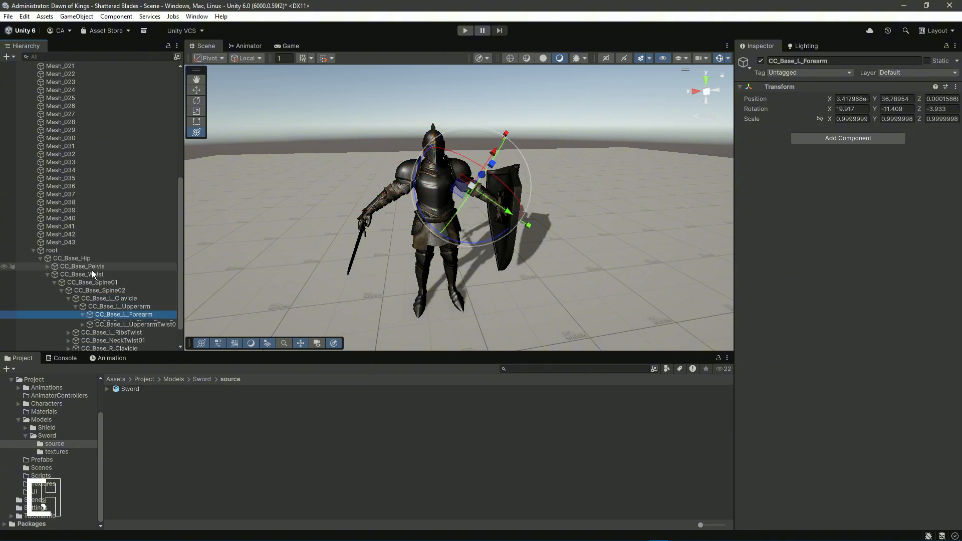
key(Down)
key(Right)
key(Down)
scroll(100, 296, down, 2)
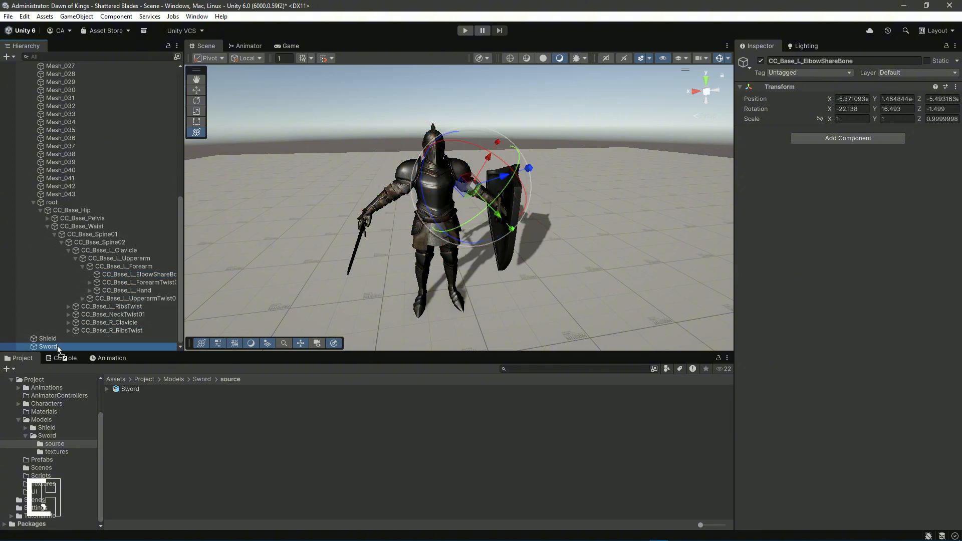
- Parent the Shield to the CC_Base_L_Hand bone and check that it follows the left arm bones
click(49, 346)
drag(142, 290, 140, 290)
click(141, 289)
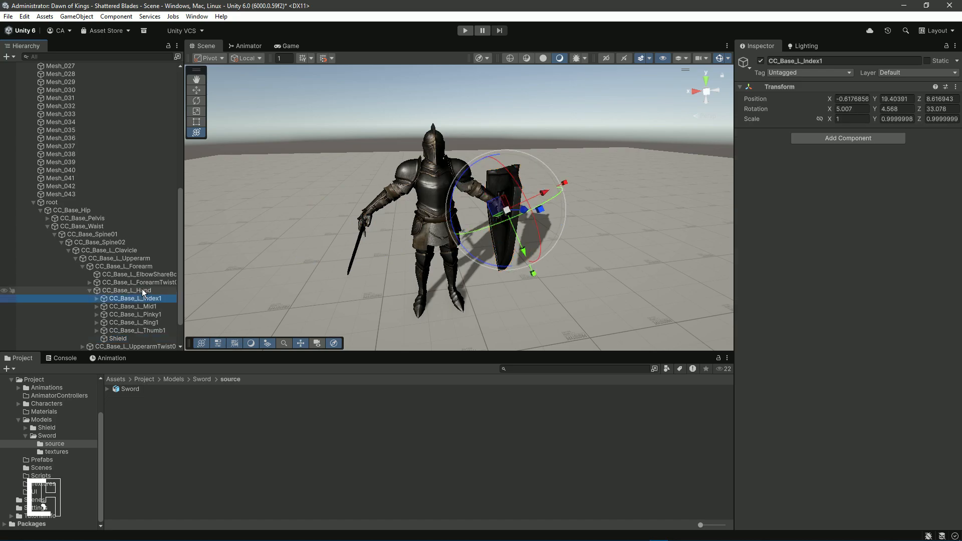
click(152, 264)
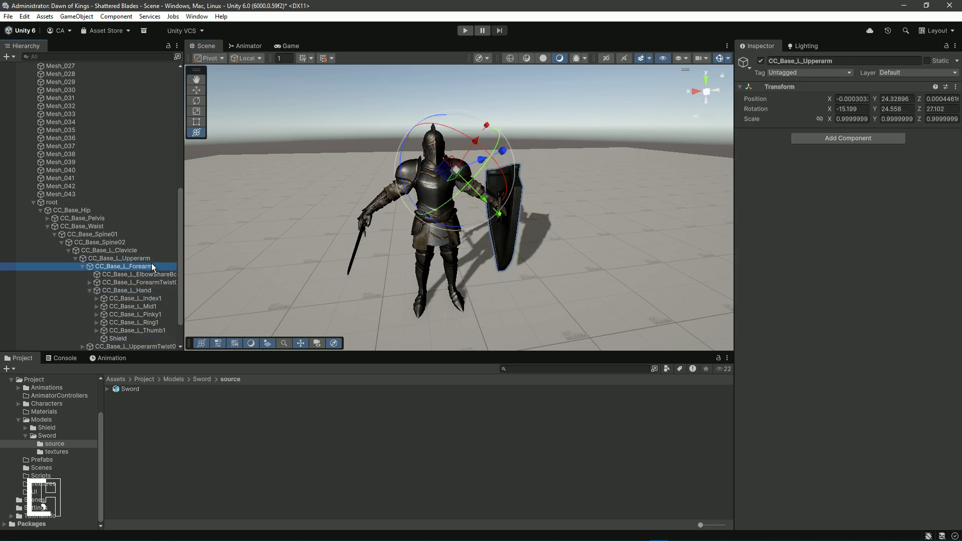
key(ctrl+z)
- Expand the right arm bones from CC_Base_R_Clavicle down to CC_Base_R_Hand and parent the Sword to that hand
scroll(109, 290, down, 2)
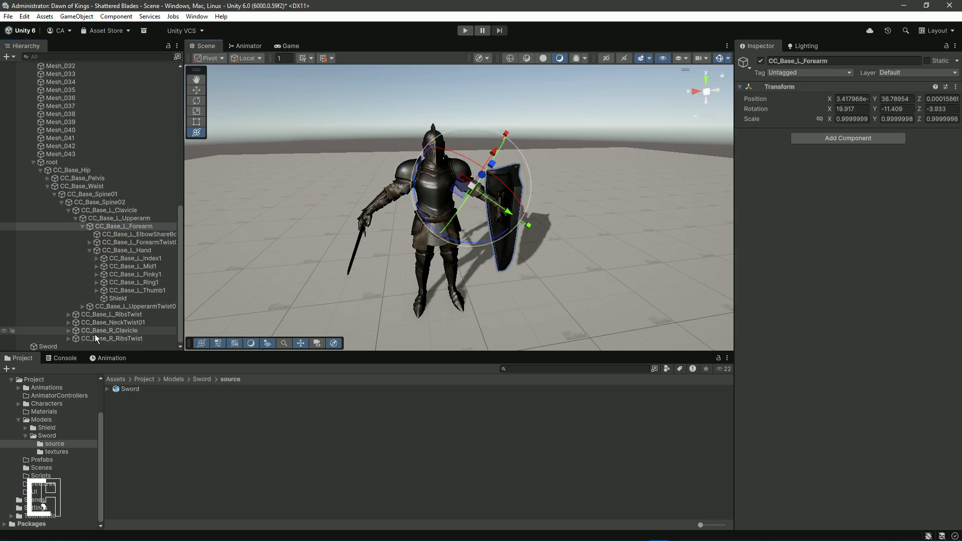
click(96, 333)
key(Right)
click(101, 338)
key(Right)
scroll(112, 315, down, 1)
key(Down)
key(Right)
key(Down)
scroll(122, 309, down, 1)
key(Down)
key(Down)
key(Right)
key(Down)
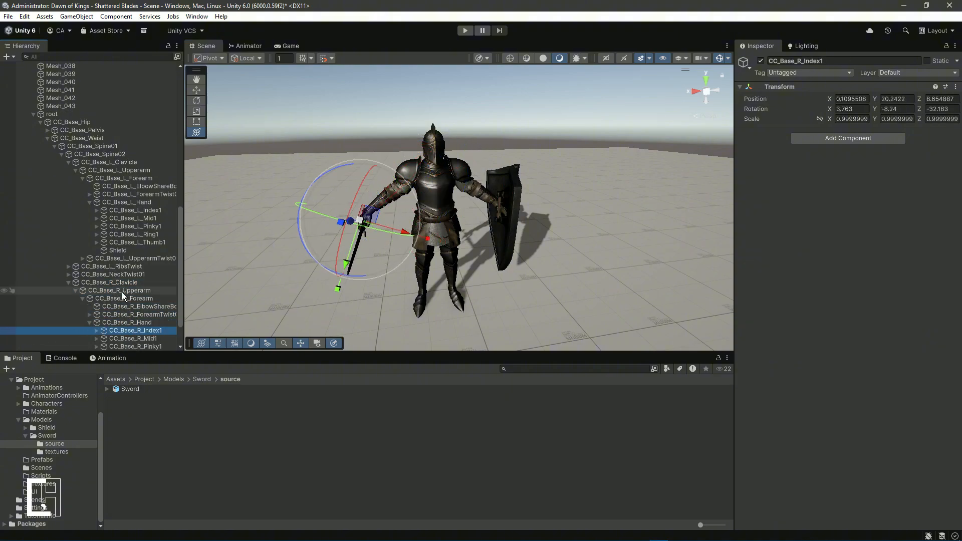
scroll(122, 292, down, 2)
drag(52, 342, 152, 290)
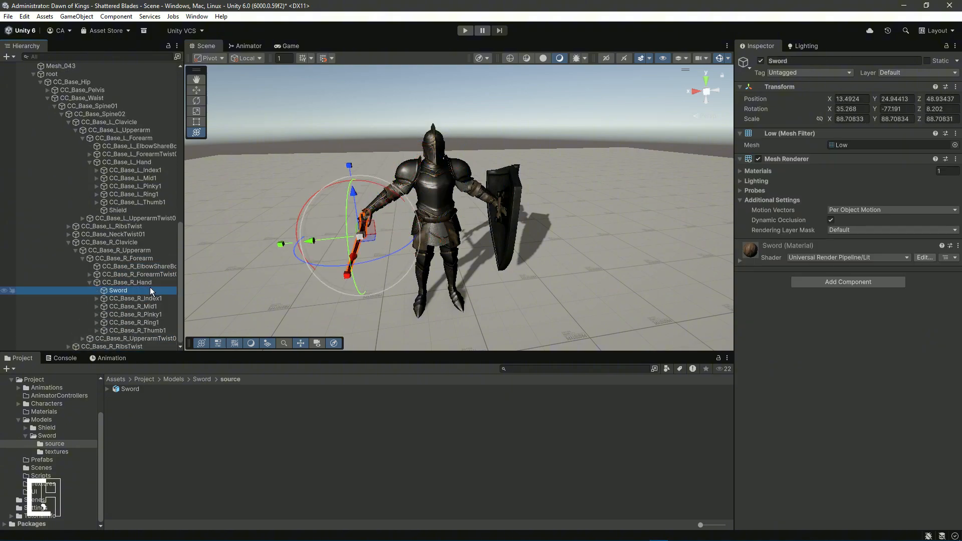
- Rotate the right forearm bone to test that the sword follows the arm, and undo the test rotation
click(149, 282)
click(144, 259)
drag(336, 220, 349, 188)
key(ctrl+z)
key(ctrl+z)
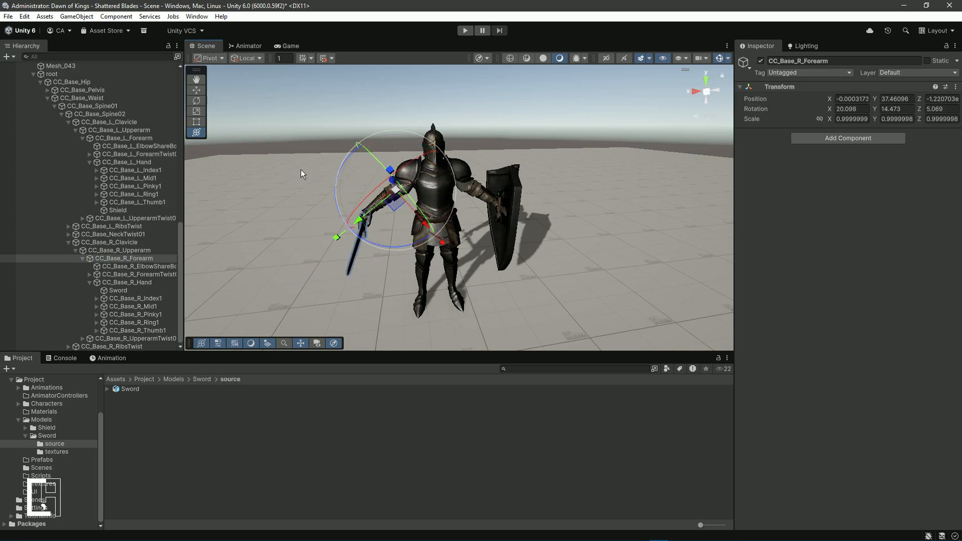
right_drag(383, 208, 361, 203)
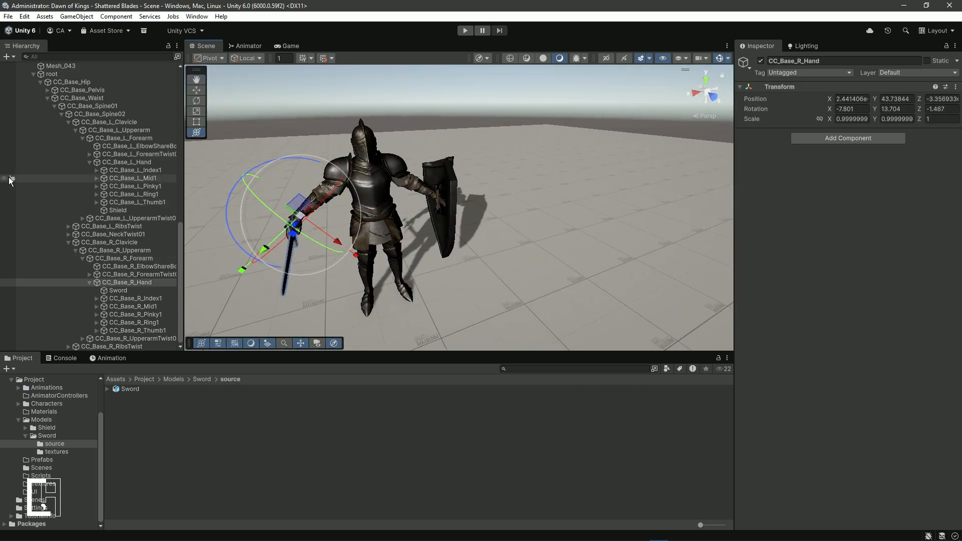
- Save the scene and collapse the Shattered Knight's hierarchy
scroll(15, 190, up, 4)
key(ctrl+s)
scroll(75, 145, up, 9)
click(50, 106)
click(26, 105)
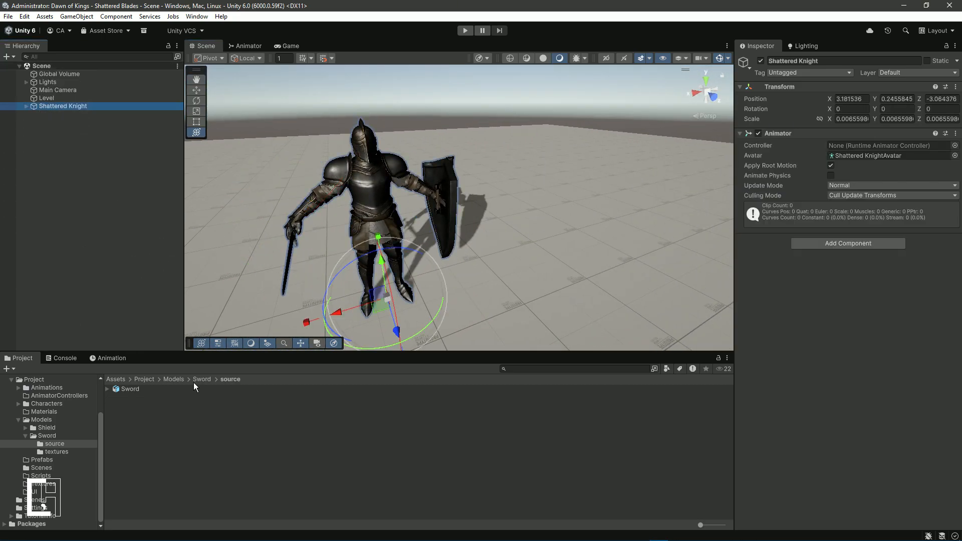
- Create an Animator Controller named Shattered Knight in the AnimatorControllers folder and open it for editing
double_click(140, 397)
right_click(140, 398)
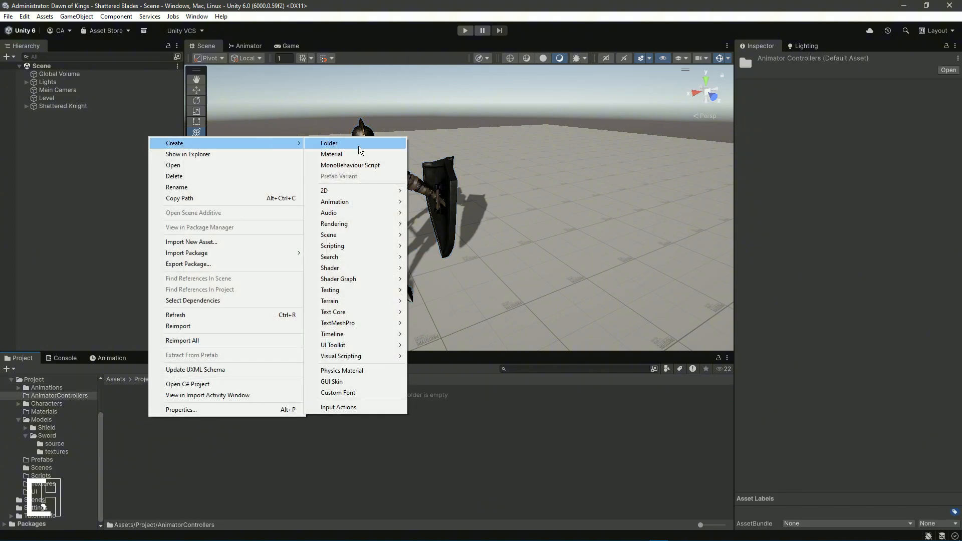
click(68, 448)
double_click(132, 390)
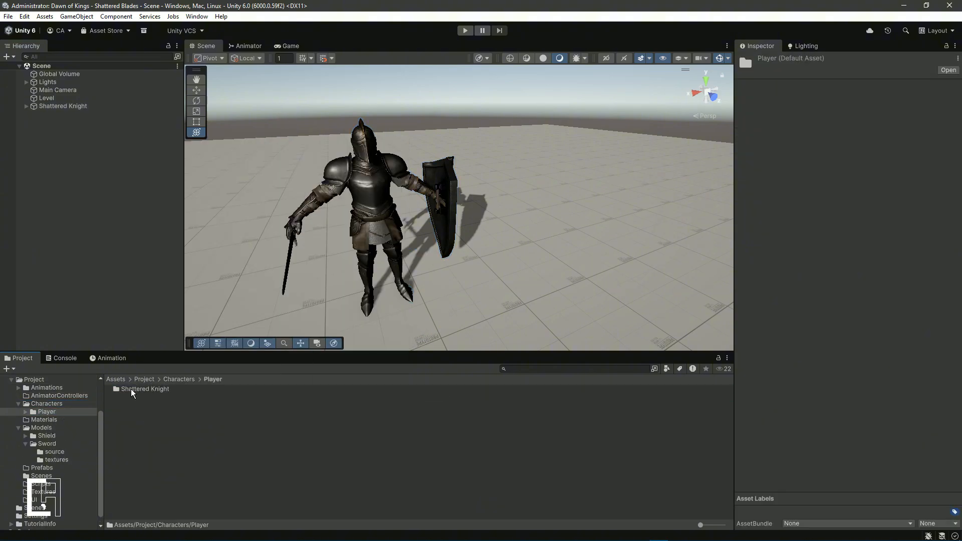
right_click(202, 430)
mouse_move(332, 152)
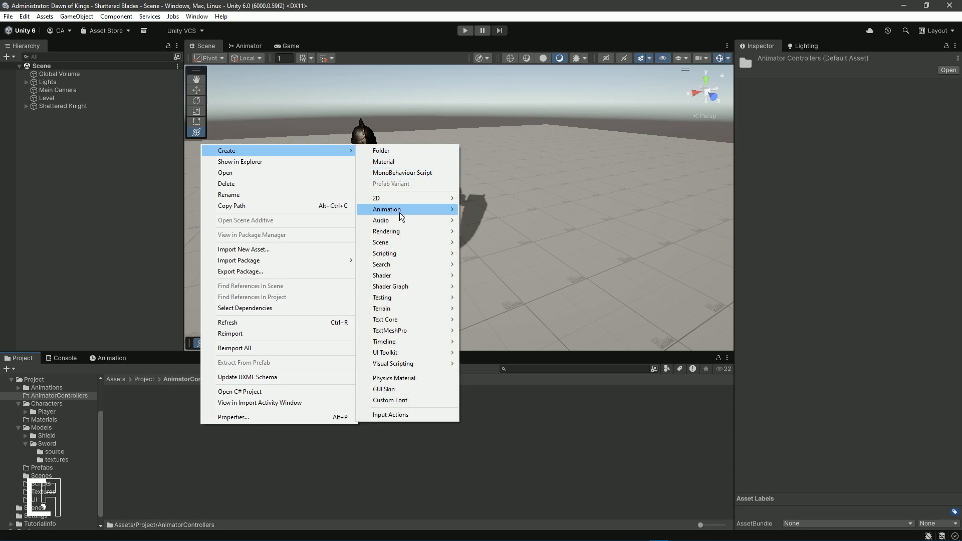
mouse_move(401, 215)
click(475, 210)
key(Return)
key(Return)
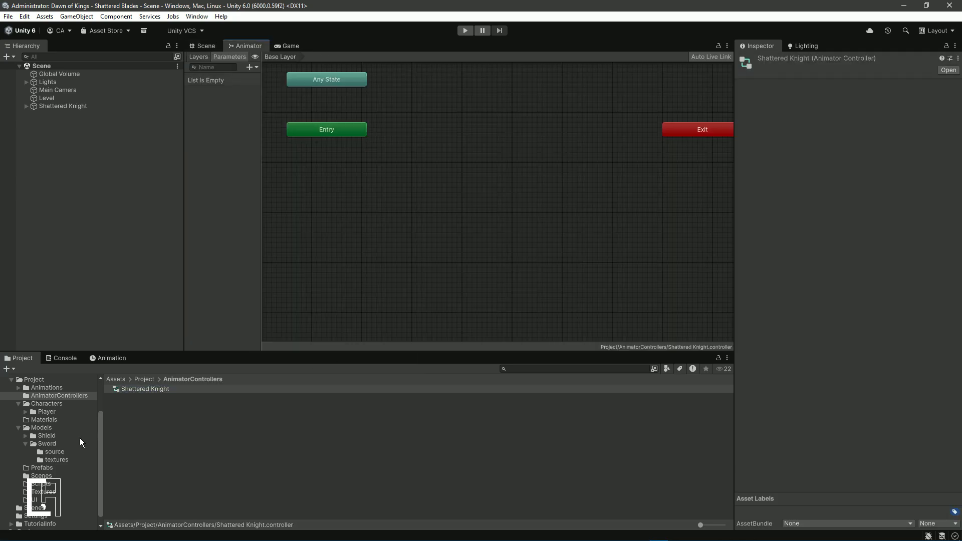
- Add the Sword & Shield Idle animation as a state in the controller and assign the controller to the Shattered Knight
double_click(132, 389)
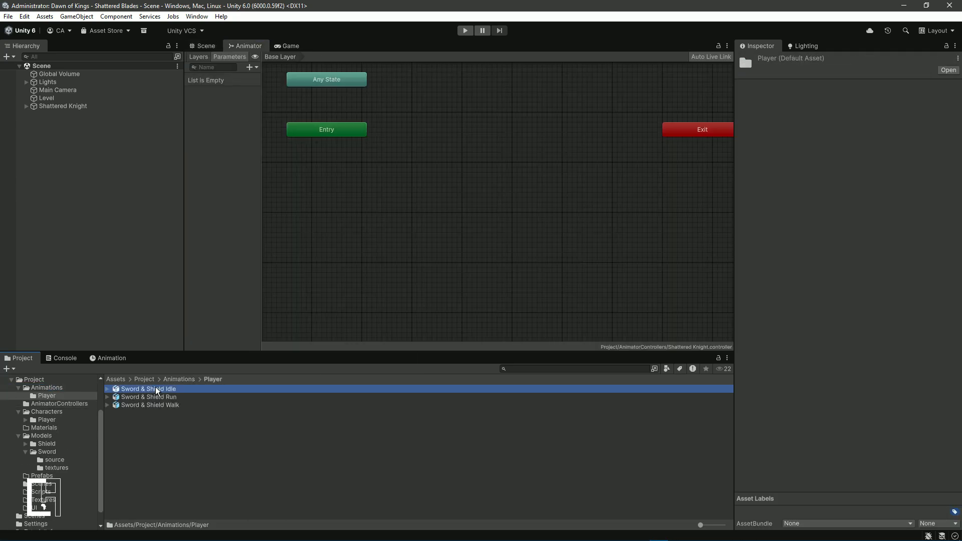
drag(145, 389, 464, 143)
click(200, 46)
click(49, 106)
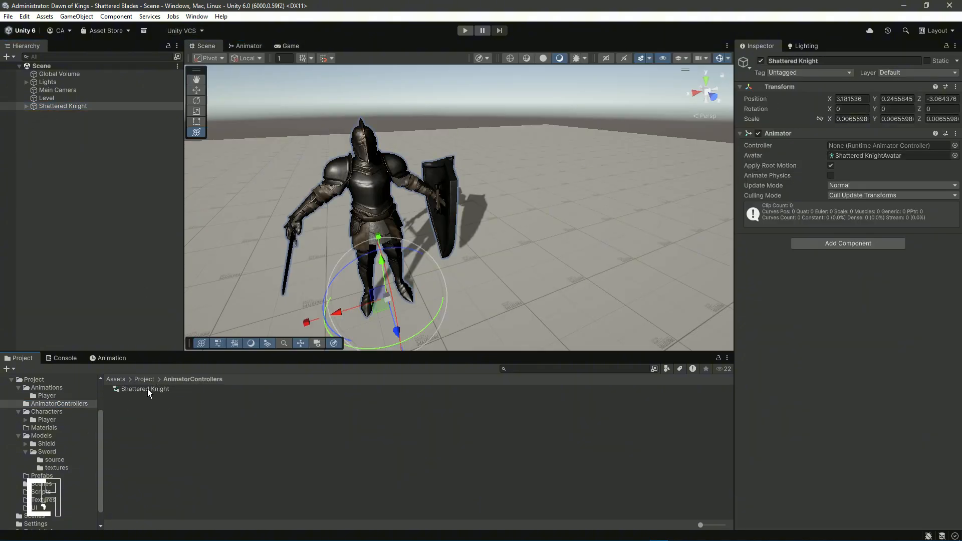
drag(147, 389, 708, 185)
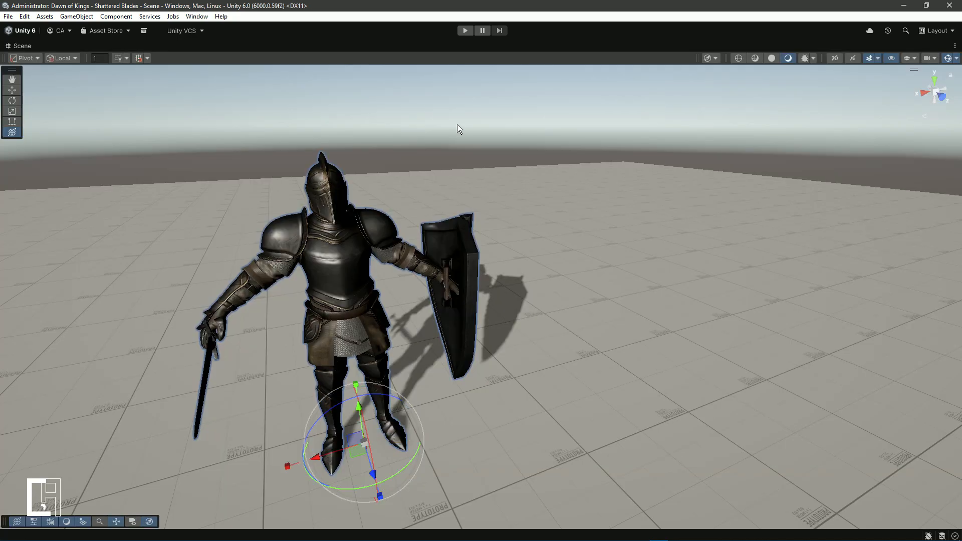
- Run the scene in play mode, select the knight's shield and set the scene view to the unlit draw mode
click(465, 30)
alt+drag(310, 141, 485, 224)
scroll(485, 223, up, 5)
click(408, 245)
drag(408, 245, 446, 303)
mouse_move(445, 303)
alt+mouse_down()
mouse_move(486, 223)
mouse_move(412, 118)
mouse_move(310, 141)
mouse_move(371, 220)
alt+mouse_up()
scroll(309, 141, up, 4)
drag(371, 220, 380, 185)
click(542, 57)
- Reposition, rotate and scale the shield so its grip fits the knight's left hand in the idle pose
key(shift+space)
key(f)
scroll(526, 295, up, 5)
mouse_move(526, 295)
right_down()
mouse_move(578, 284)
mouse_move(568, 302)
right_up()
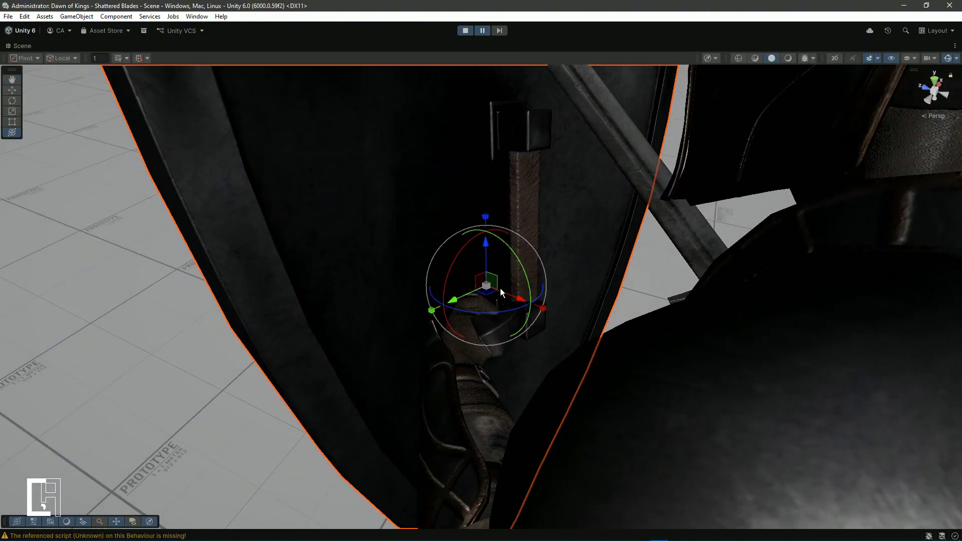
drag(484, 286, 451, 318)
key(ctrl+z)
right_drag(452, 318, 592, 255)
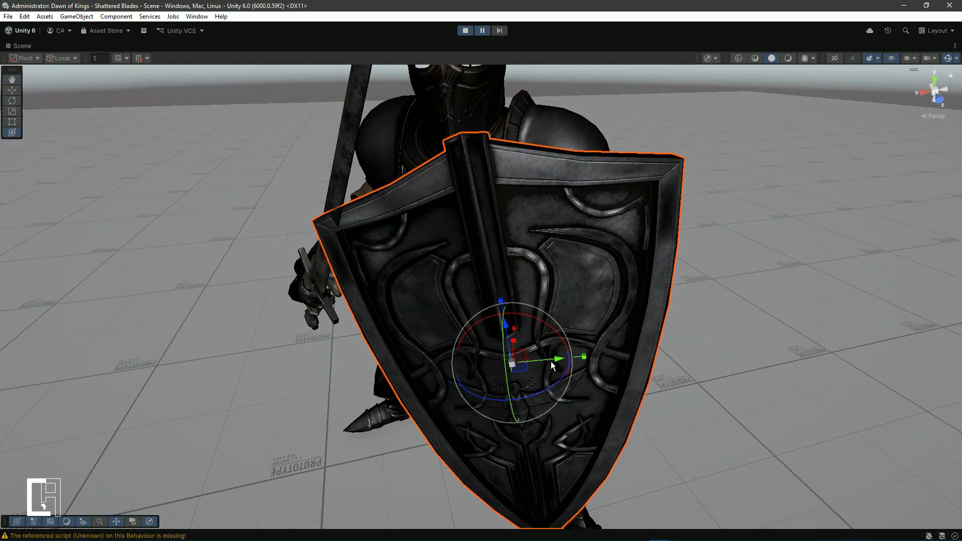
drag(557, 363, 546, 321)
mouse_move(546, 320)
right_down()
mouse_move(730, 305)
mouse_move(593, 273)
mouse_move(552, 305)
right_up()
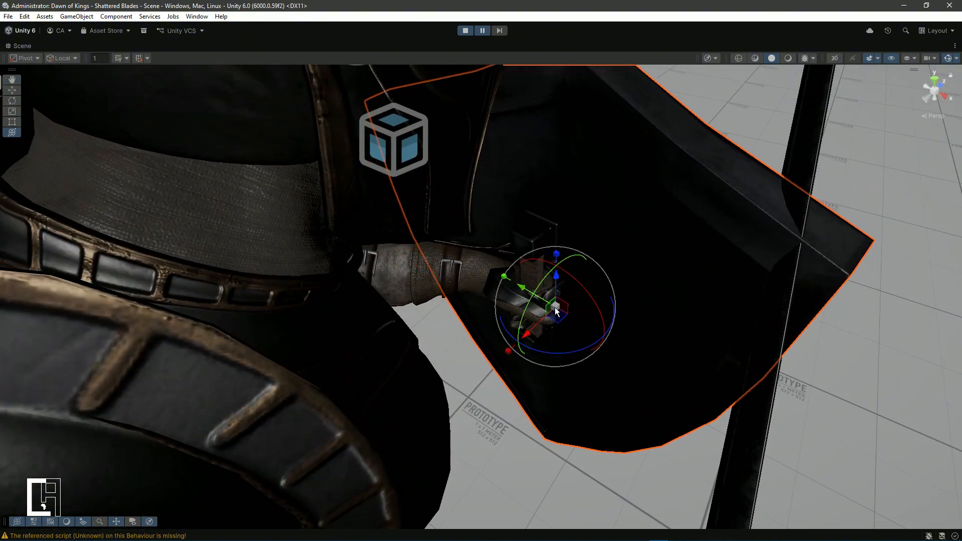
drag(555, 306, 557, 316)
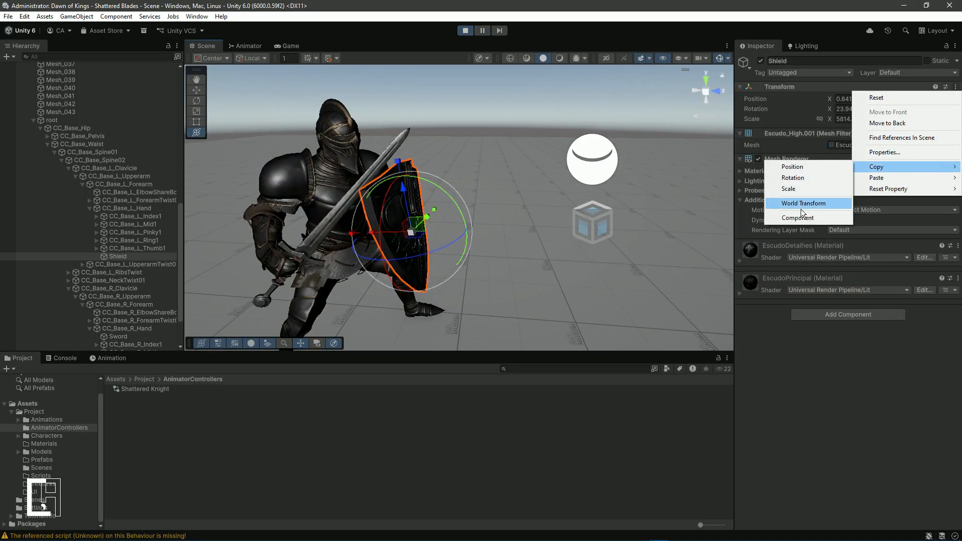
- Copy the Shield's Transform component, exit play mode and paste the copied values onto the Shield
click(800, 208)
click(465, 30)
click(956, 86)
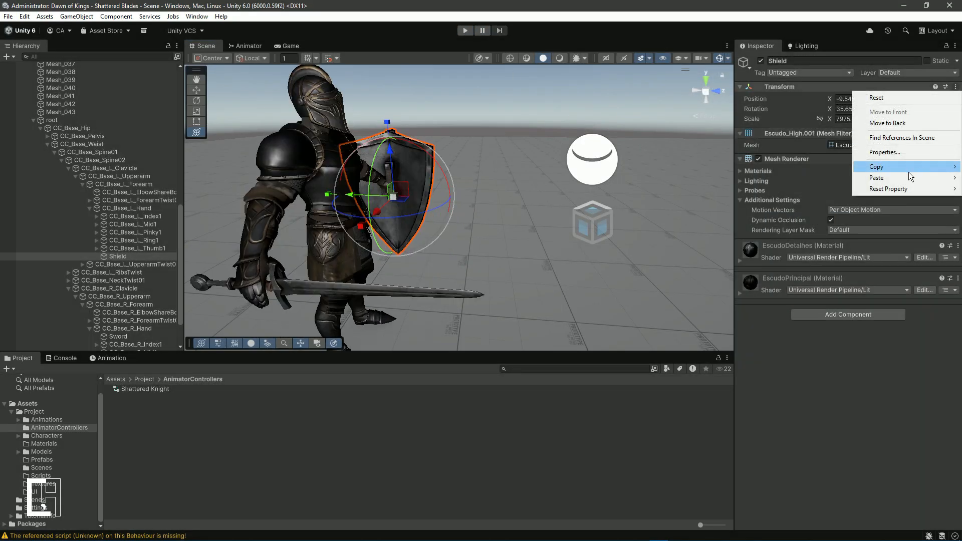
mouse_move(910, 178)
click(801, 238)
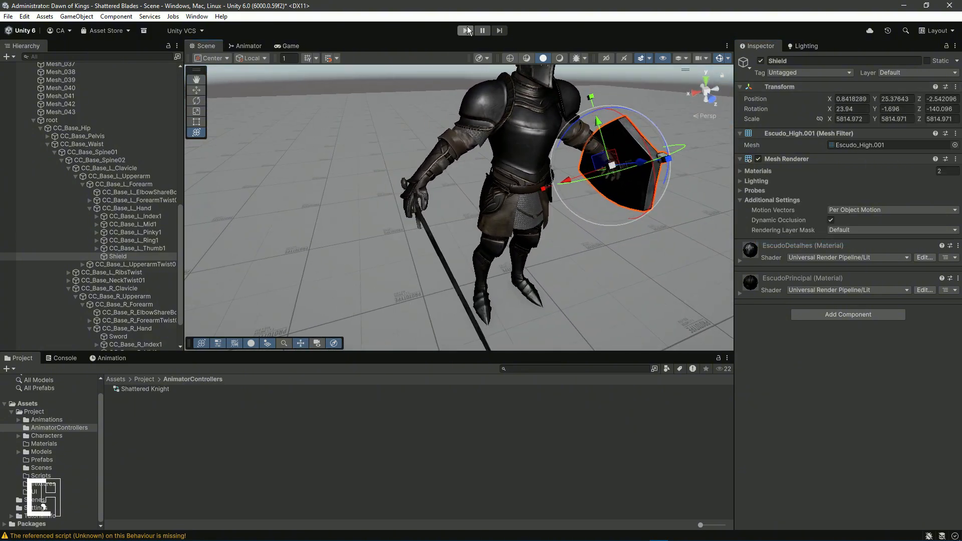
- Run the scene again, pause it during the idle animation and select the sword in the knight's right hand
click(465, 30)
click(203, 46)
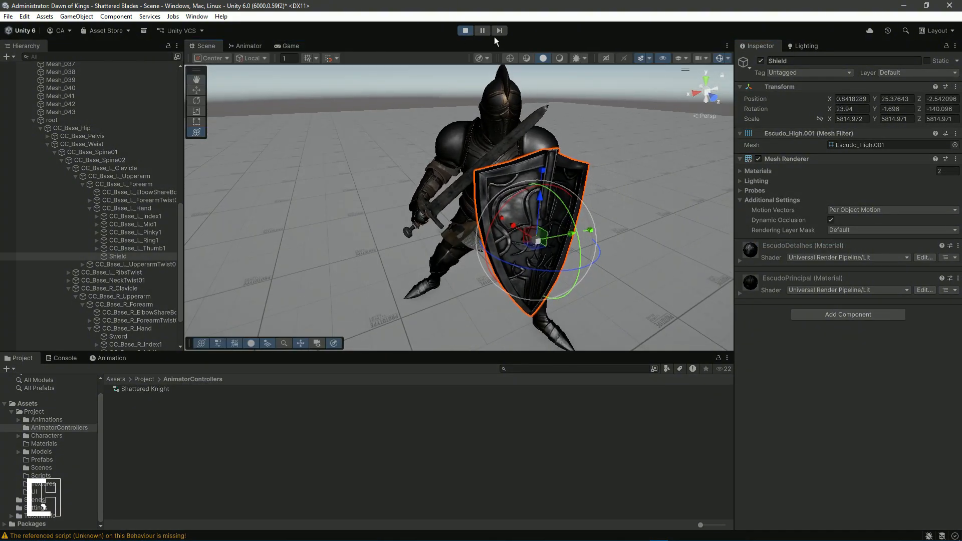
click(482, 30)
alt+drag(470, 165, 489, 129)
scroll(499, 165, up, 5)
click(500, 166)
alt+drag(488, 130, 501, 286)
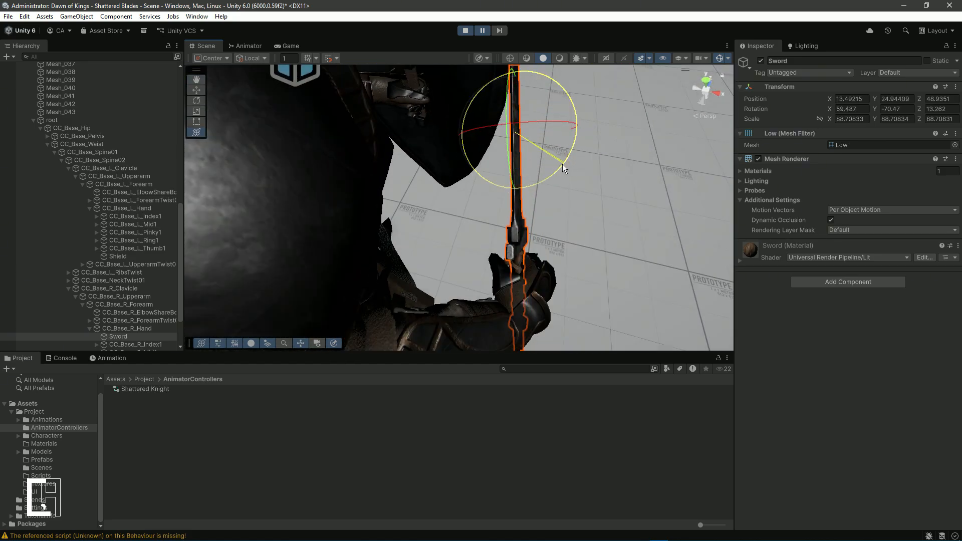
- Fit the sword into the right hand at position 11.2, 24, 39.4, Z rotation 17.374 and scale about 76.95, and check it in the Game view
drag(562, 163, 558, 170)
alt+drag(558, 169, 419, 218)
drag(603, 270, 503, 261)
alt+drag(503, 262, 632, 210)
alt+drag(460, 208, 441, 186)
alt+drag(440, 186, 266, 22)
click(286, 46)
click(482, 29)
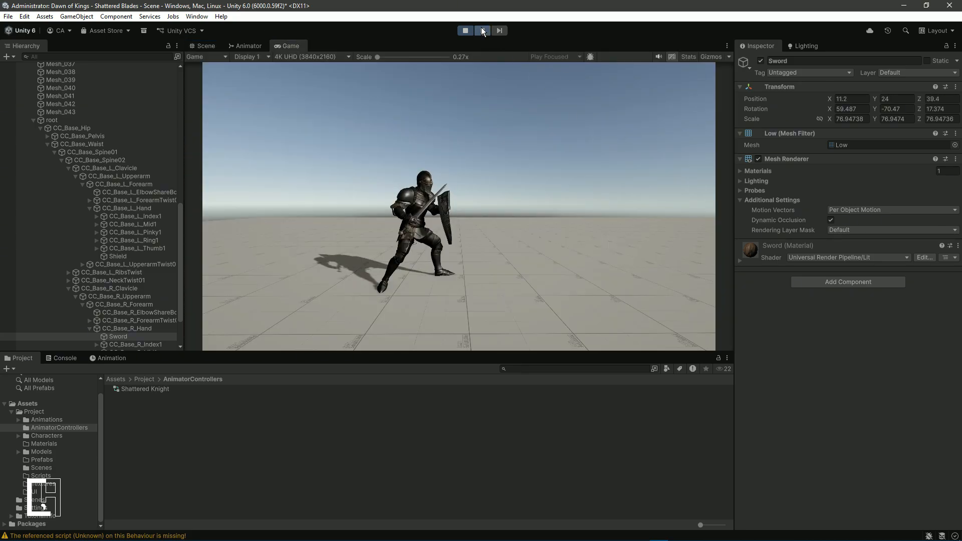
- Copy the Sword's Transform component, exit play mode and paste the copied values onto the Sword
scroll(100, 88, up, 7)
click(955, 88)
mouse_move(895, 169)
click(816, 219)
click(465, 30)
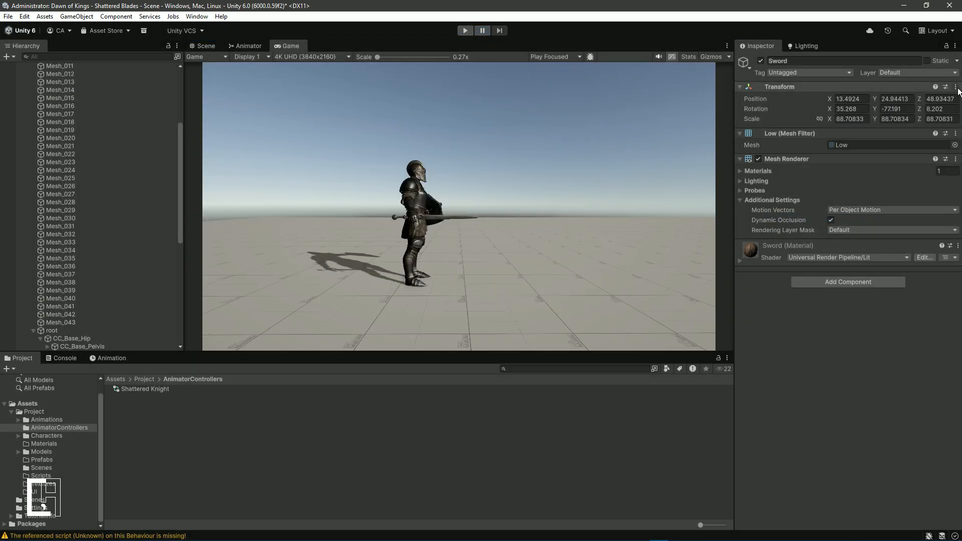
click(954, 87)
click(800, 240)
- Frame the knight closer from the front side in the scene view and align the Main Camera with that view
click(214, 47)
click(43, 82)
click(48, 90)
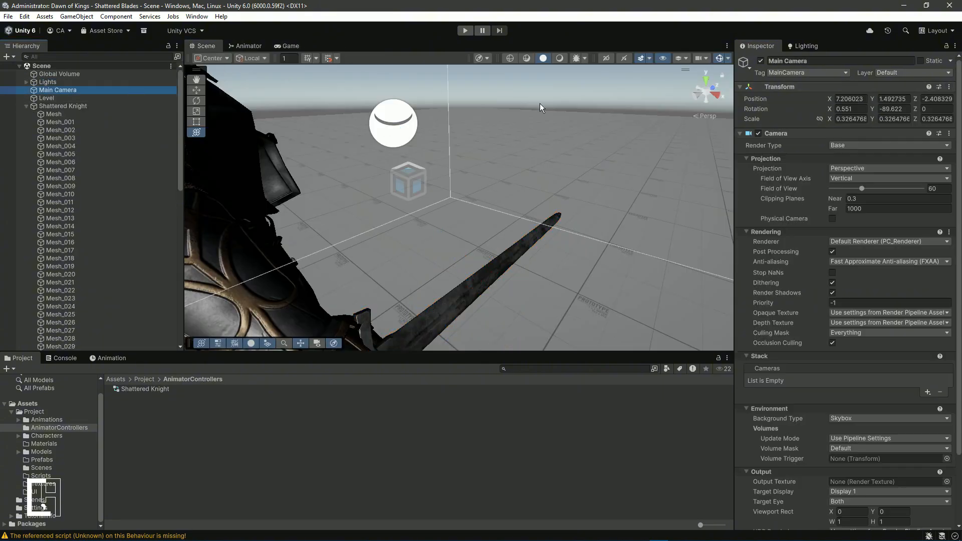
alt+drag(541, 106, 379, 89)
scroll(379, 89, down, 3)
key(ctrl+shift+f)
- Play the scene in a maximized Game view to preview the idle animation from the realigned camera
double_click(293, 49)
click(462, 31)
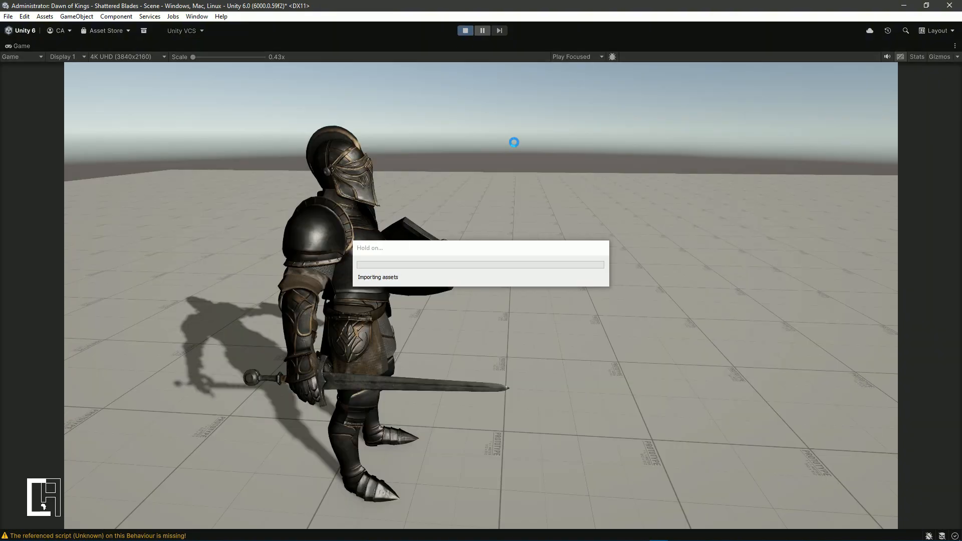
click(481, 34)
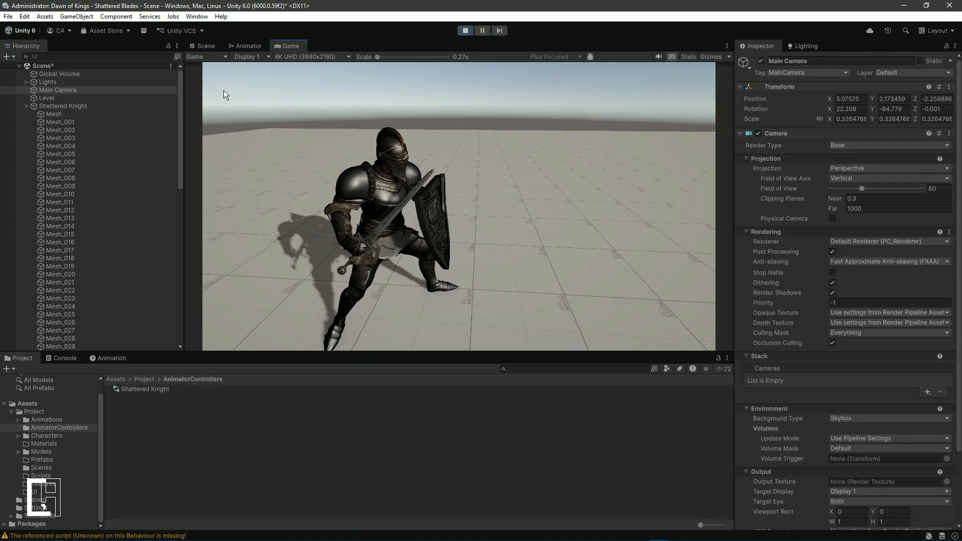
- Set the Sword & Shield Idle state's motion to Sword & Shield Walk and check the walk in the scene view
click(246, 45)
click(471, 145)
click(43, 419)
double_click(149, 390)
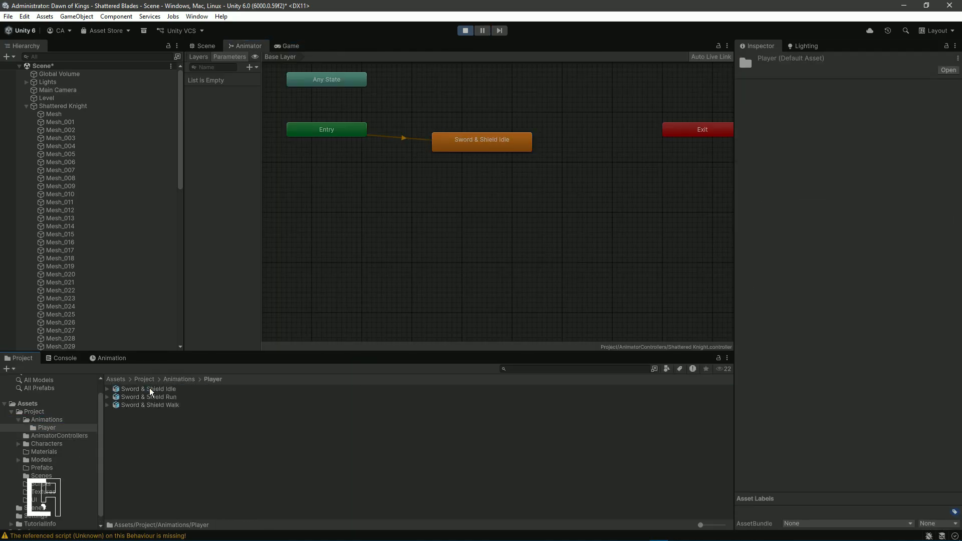
click(202, 46)
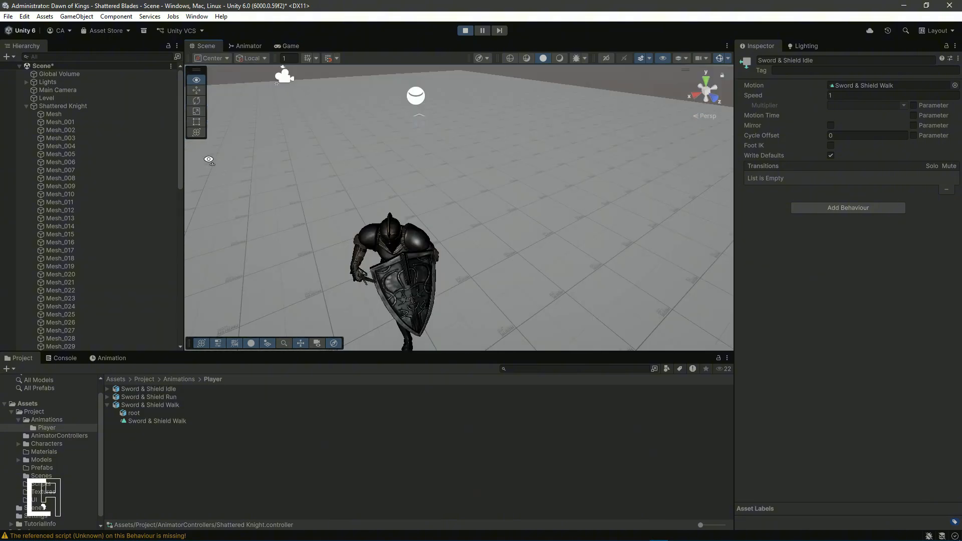
key(ctrl+p)
click(246, 46)
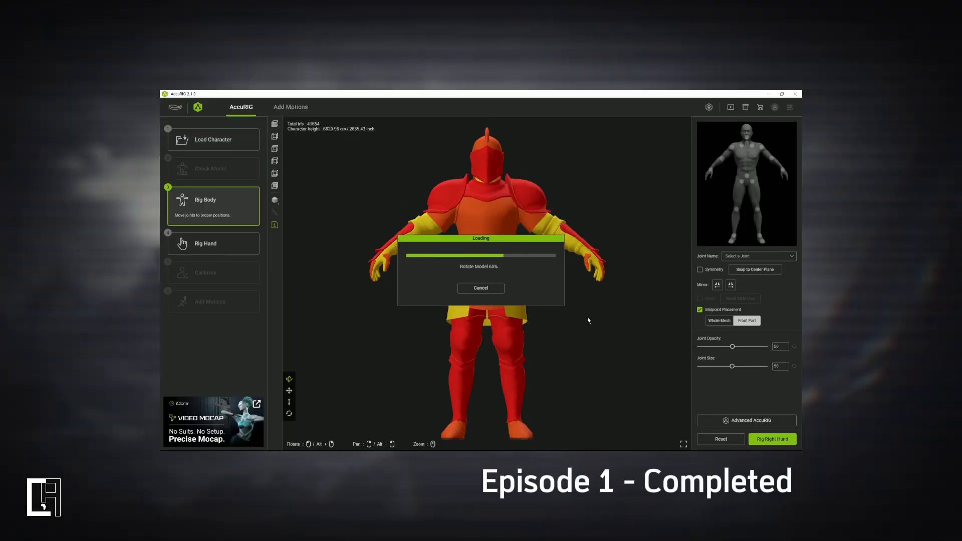
- Switch to AccuRIG, enable joint symmetry and start rigging the right hand with 5 fingers
click(710, 269)
click(771, 438)
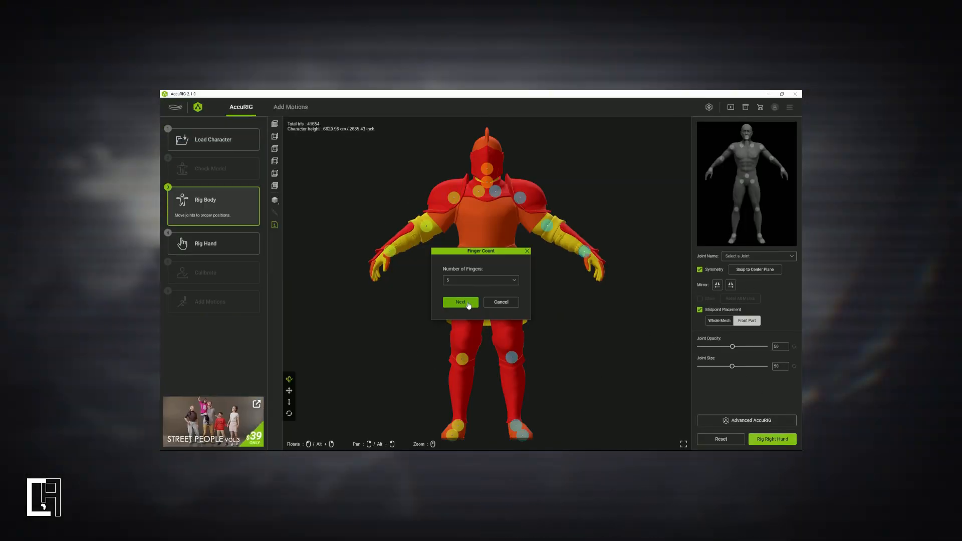
click(460, 302)
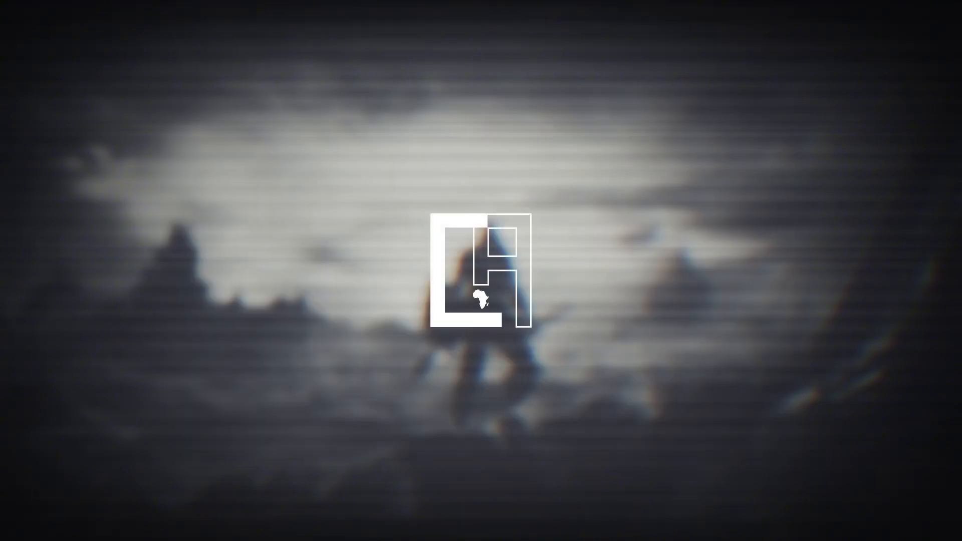